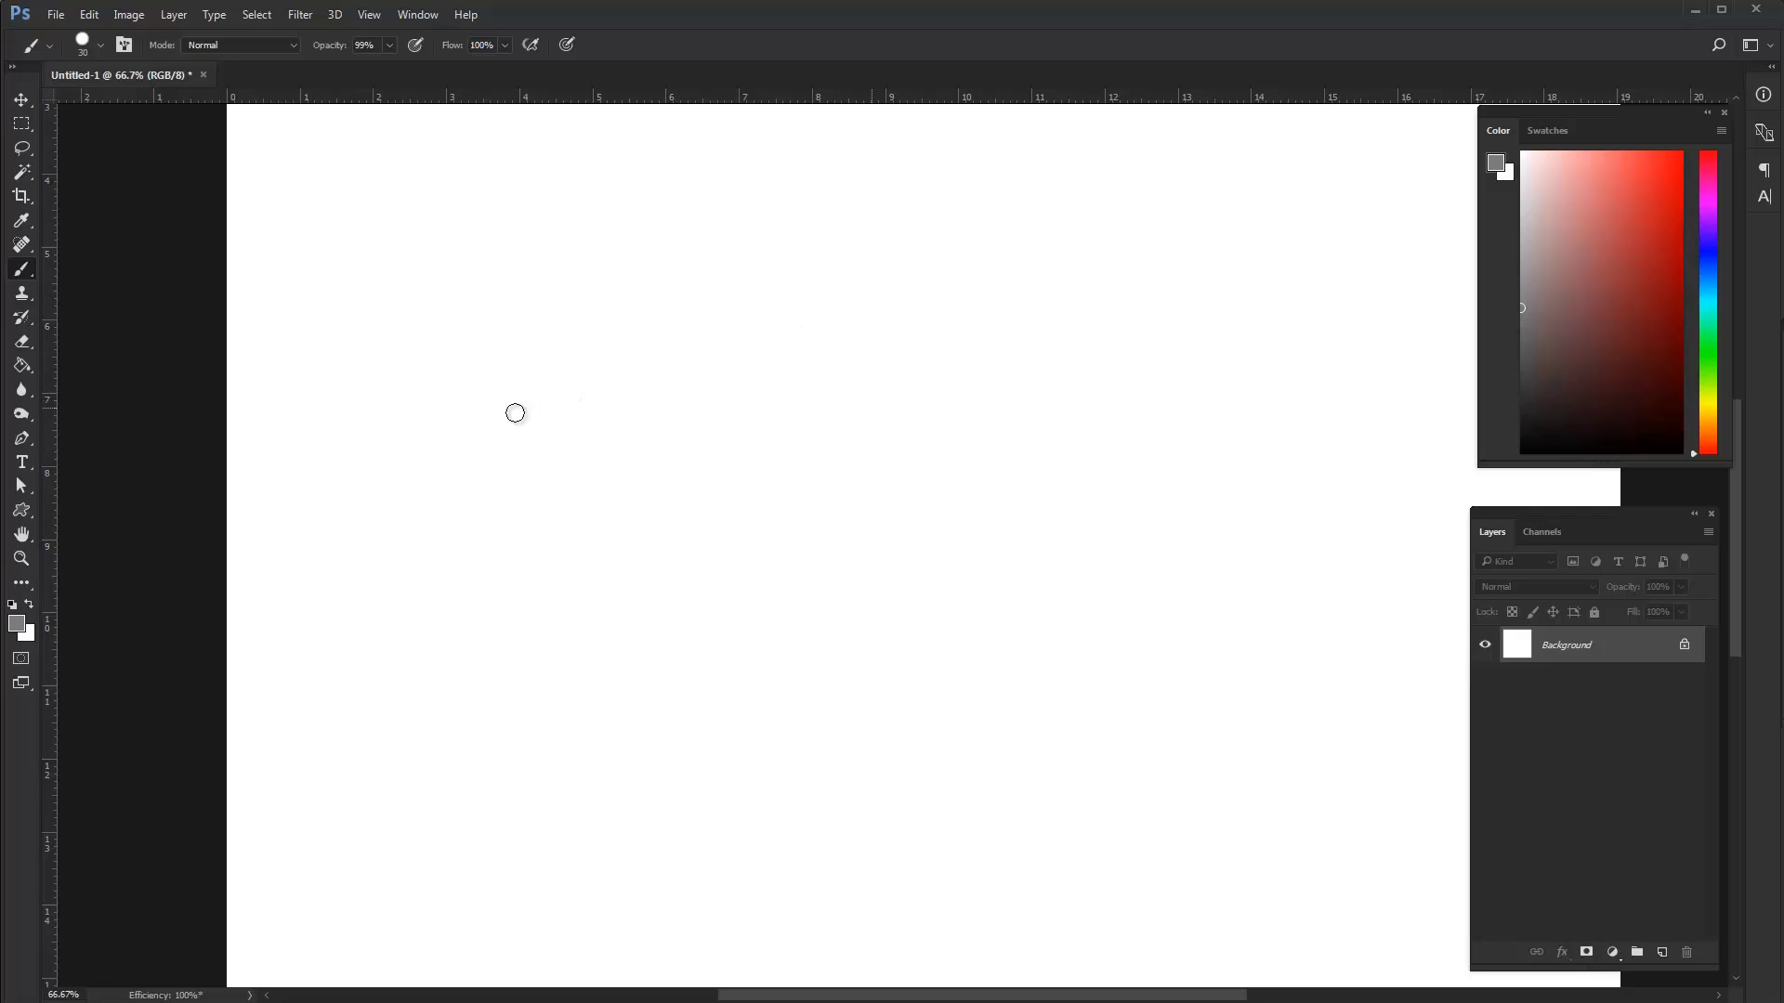
Paint a group of four curved grey brush strokes, one above another, on the blank canvas
mouse_move(404, 471)
left_mouse_down()
mouse_move(537, 399)
mouse_move(641, 379)
left_mouse_up()
mouse_move(449, 441)
left_mouse_down()
mouse_move(648, 384)
mouse_move(557, 390)
mouse_move(686, 393)
left_mouse_up()
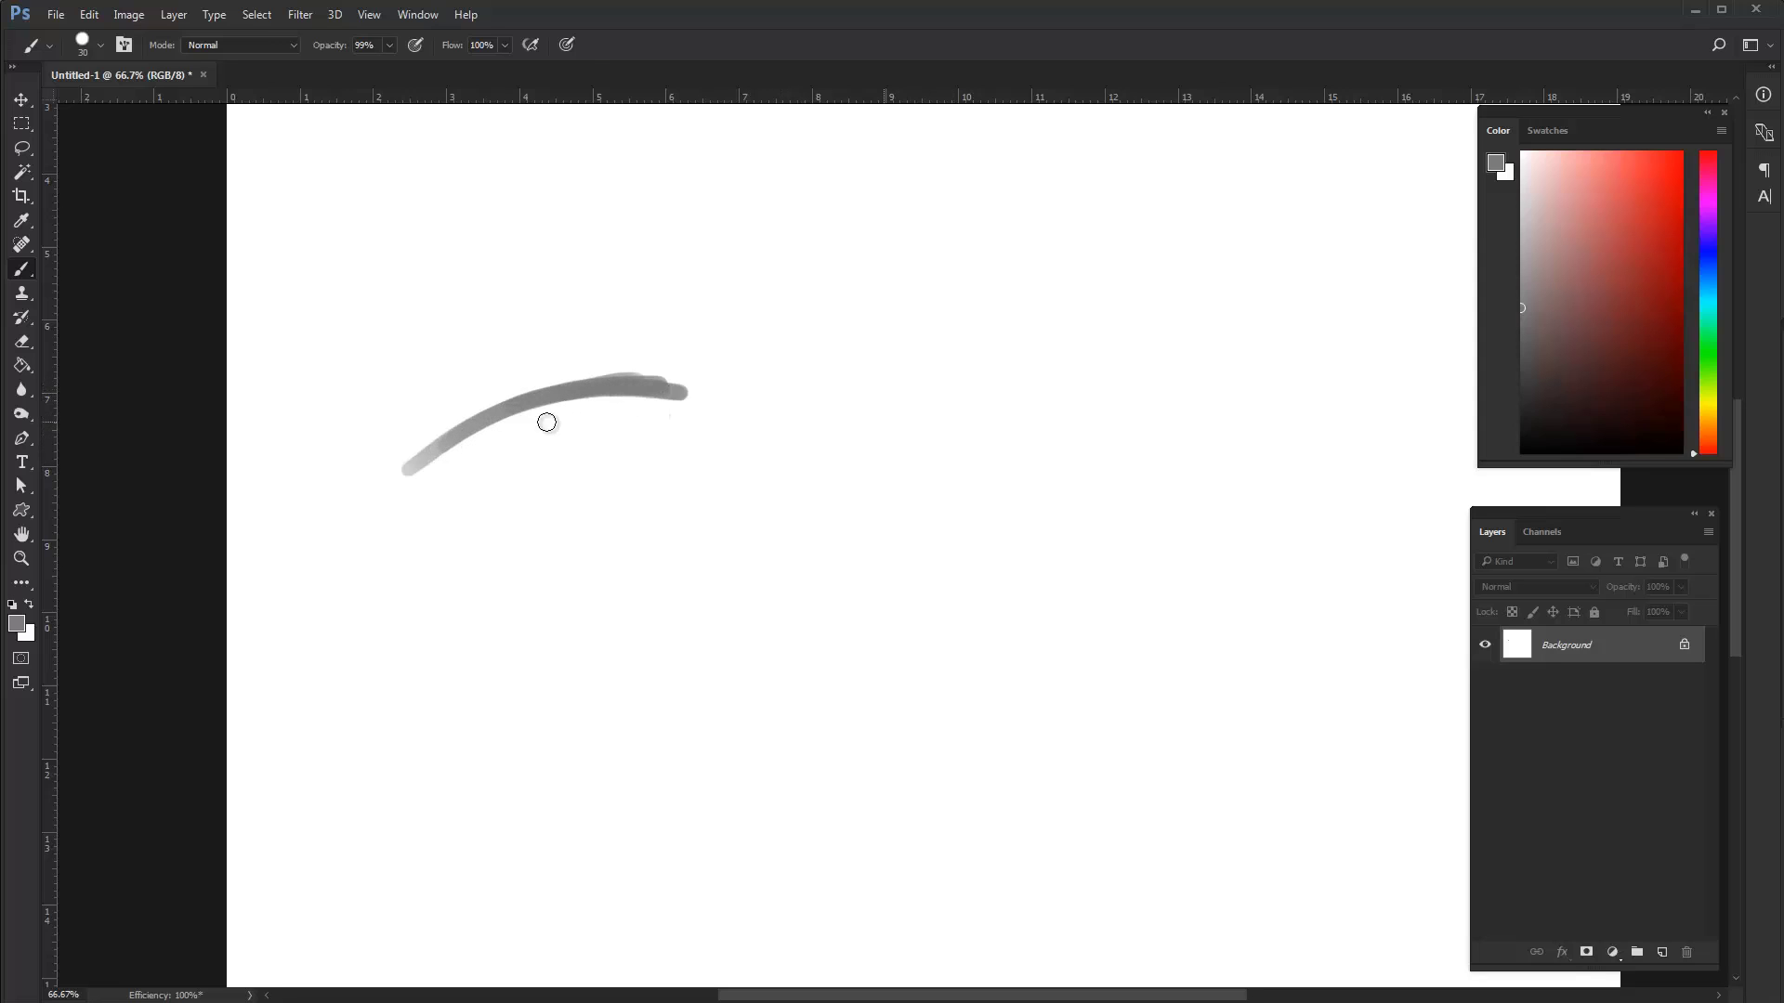
left_click_drag(545, 418, 661, 416)
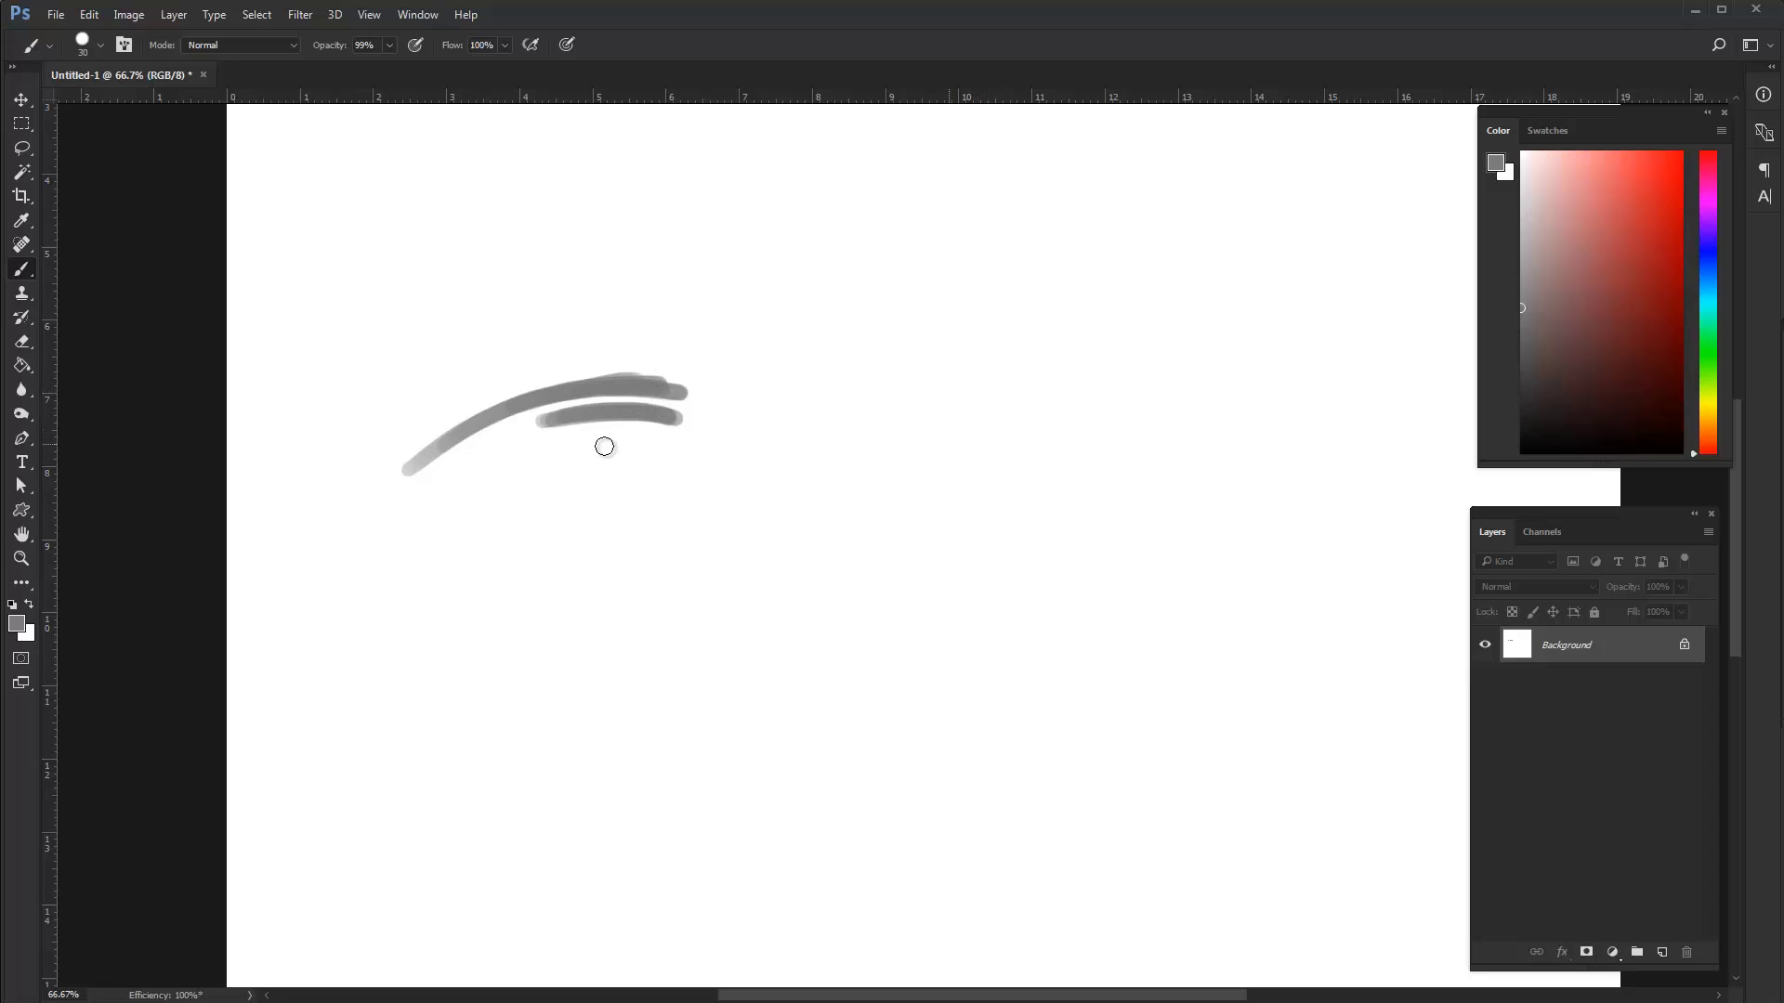
left_click_drag(452, 492, 594, 454)
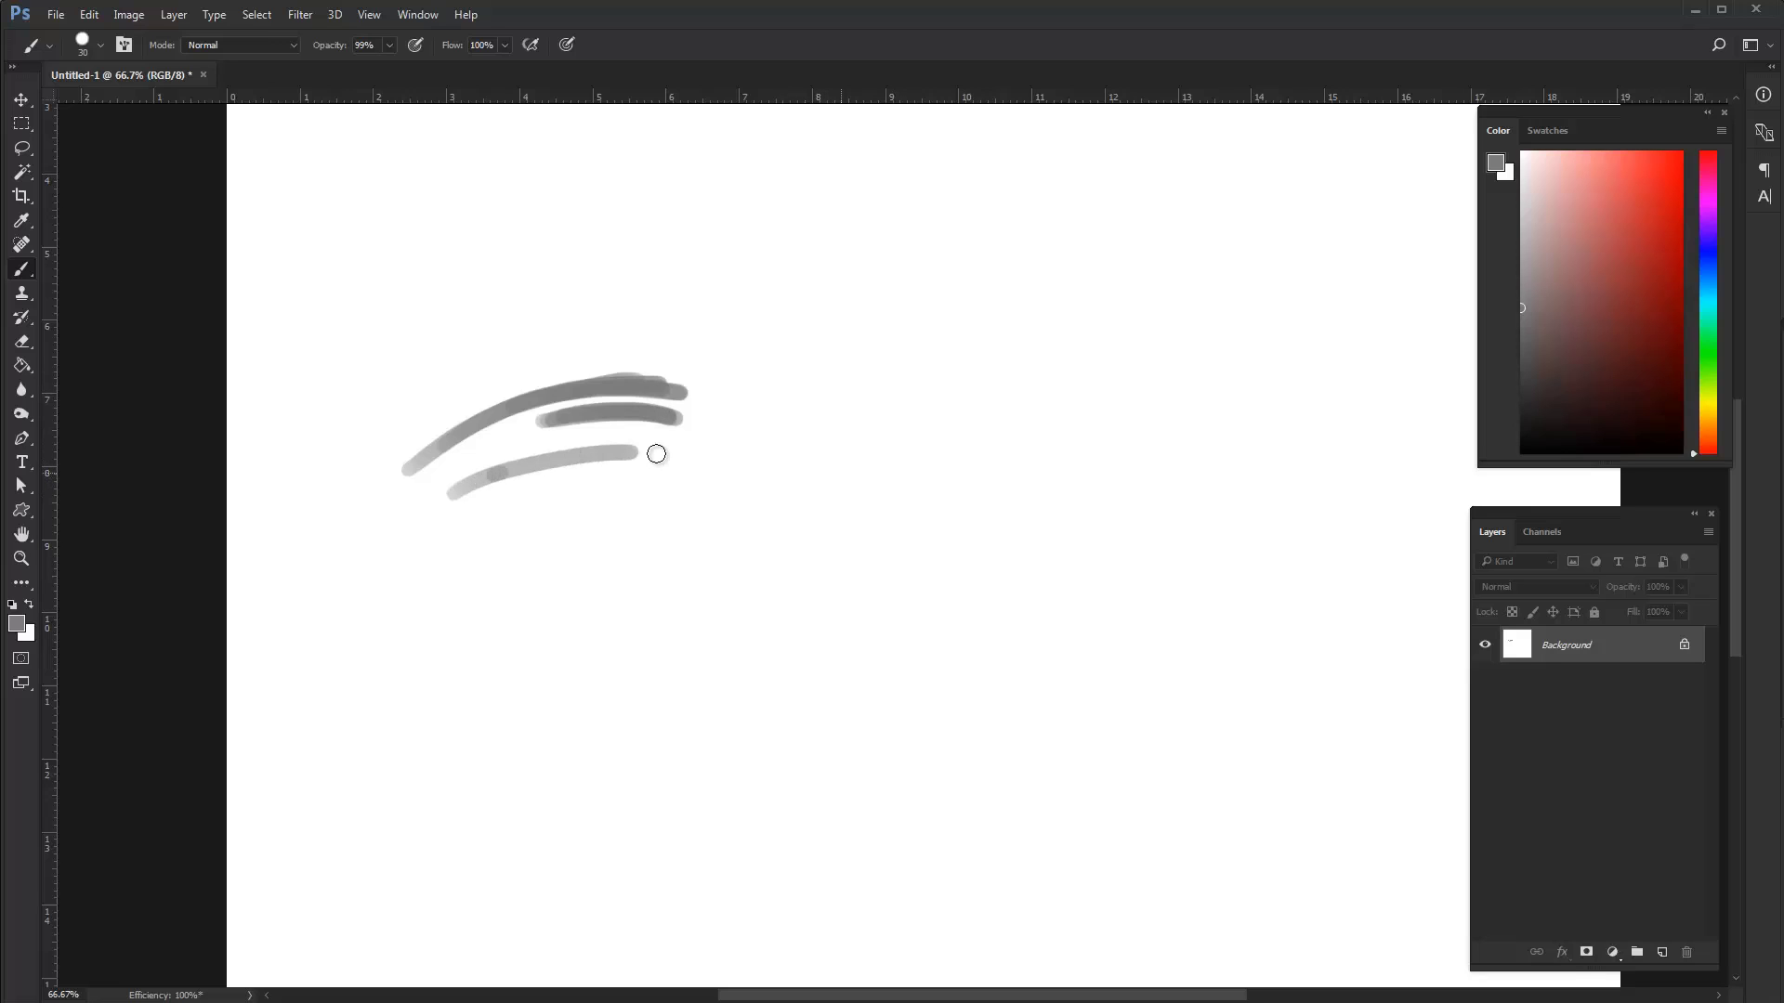
left_click_drag(483, 478, 674, 457)
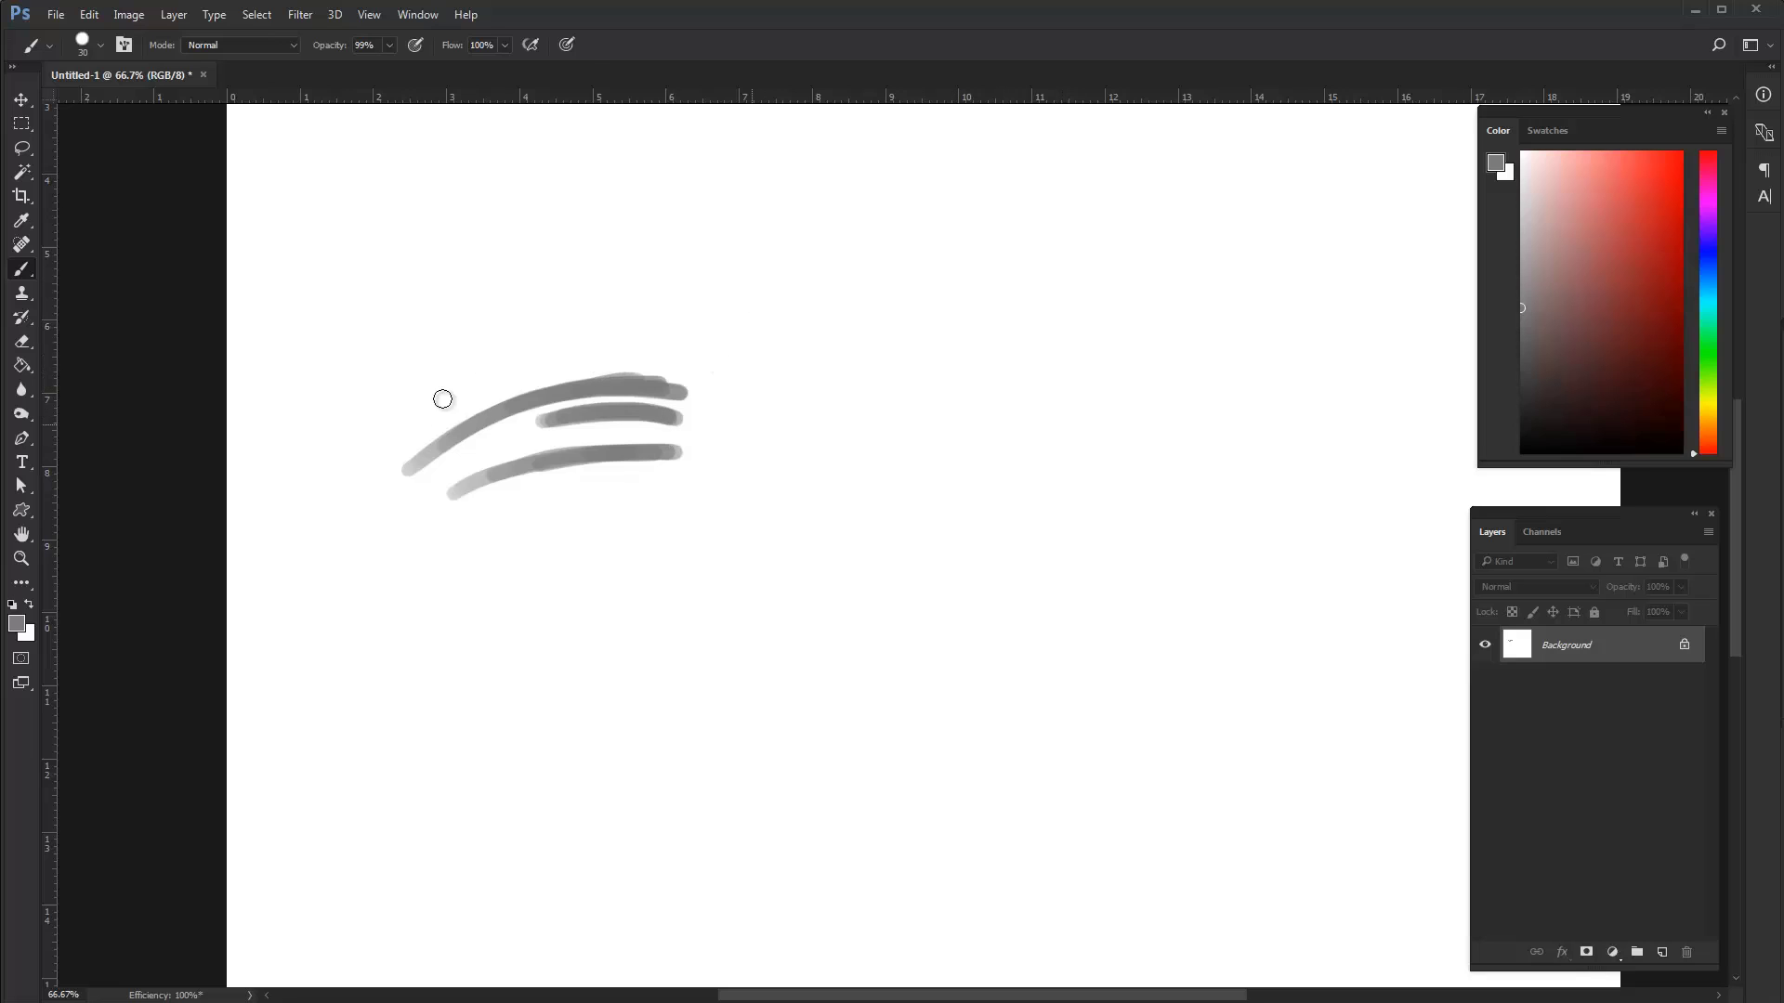
left_click_drag(410, 421, 641, 351)
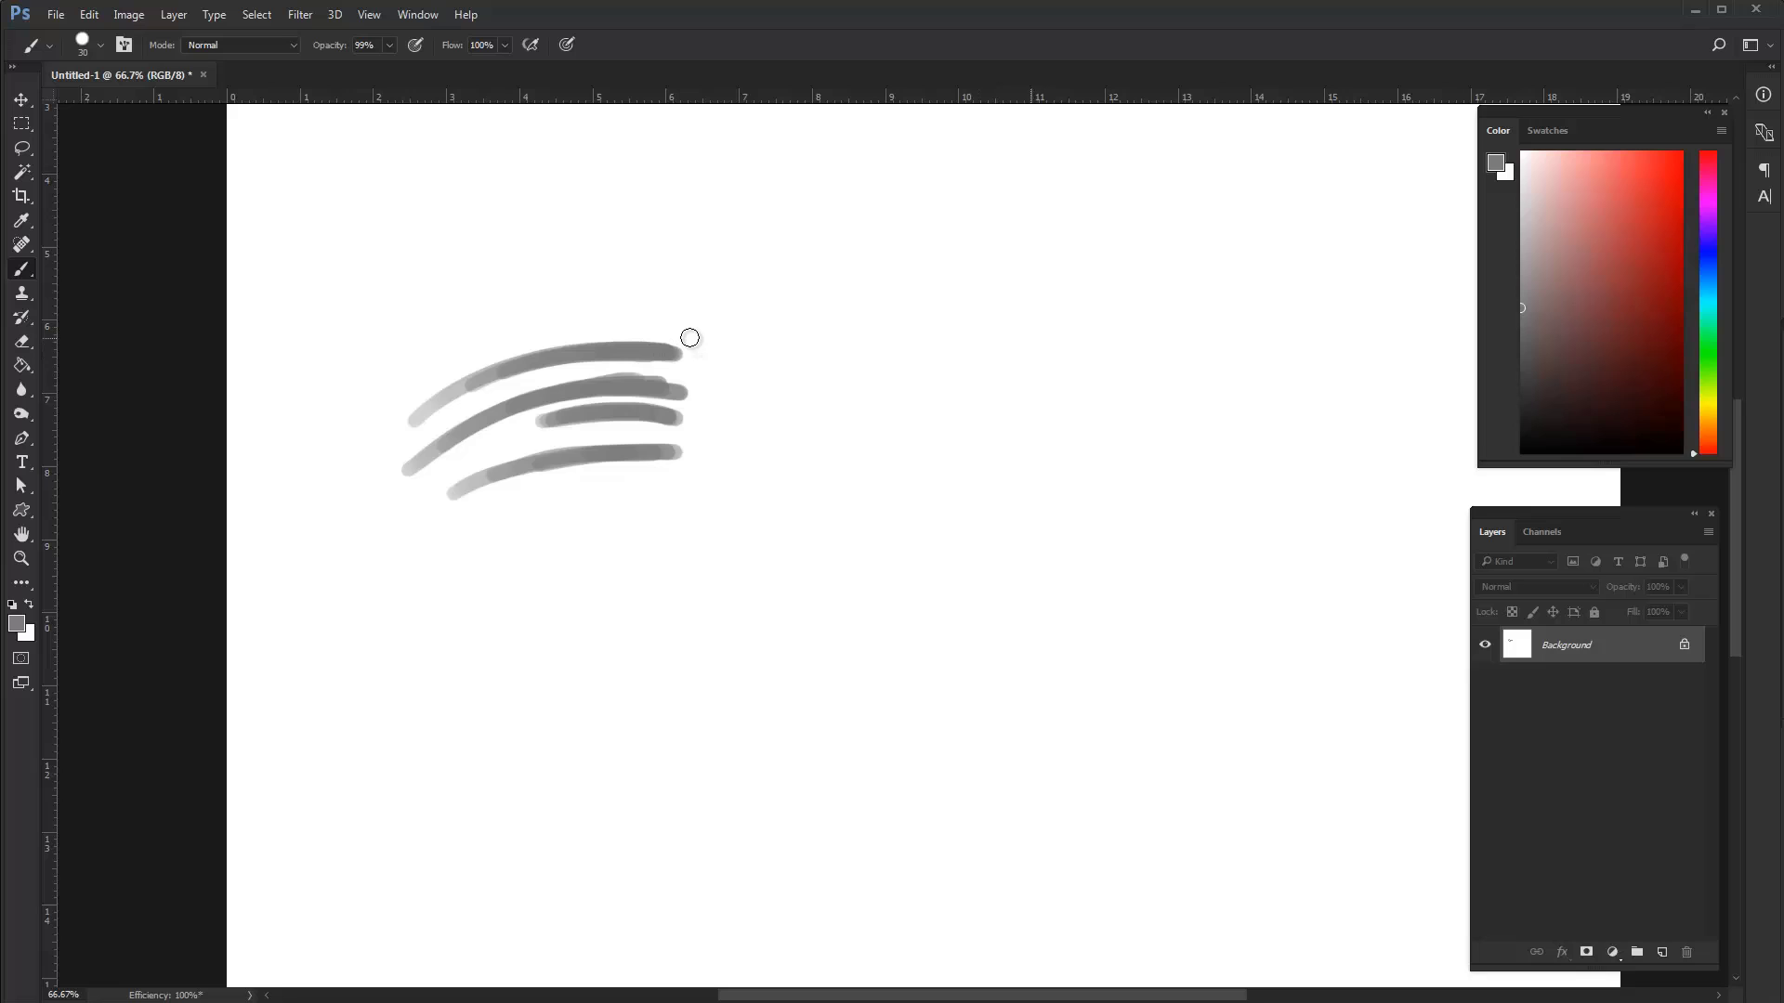
Draw a grey circle beside the curved strokes and shade its lower-left inside edge
left_click_drag(761, 493, 734, 446)
left_click_drag(794, 314, 743, 474)
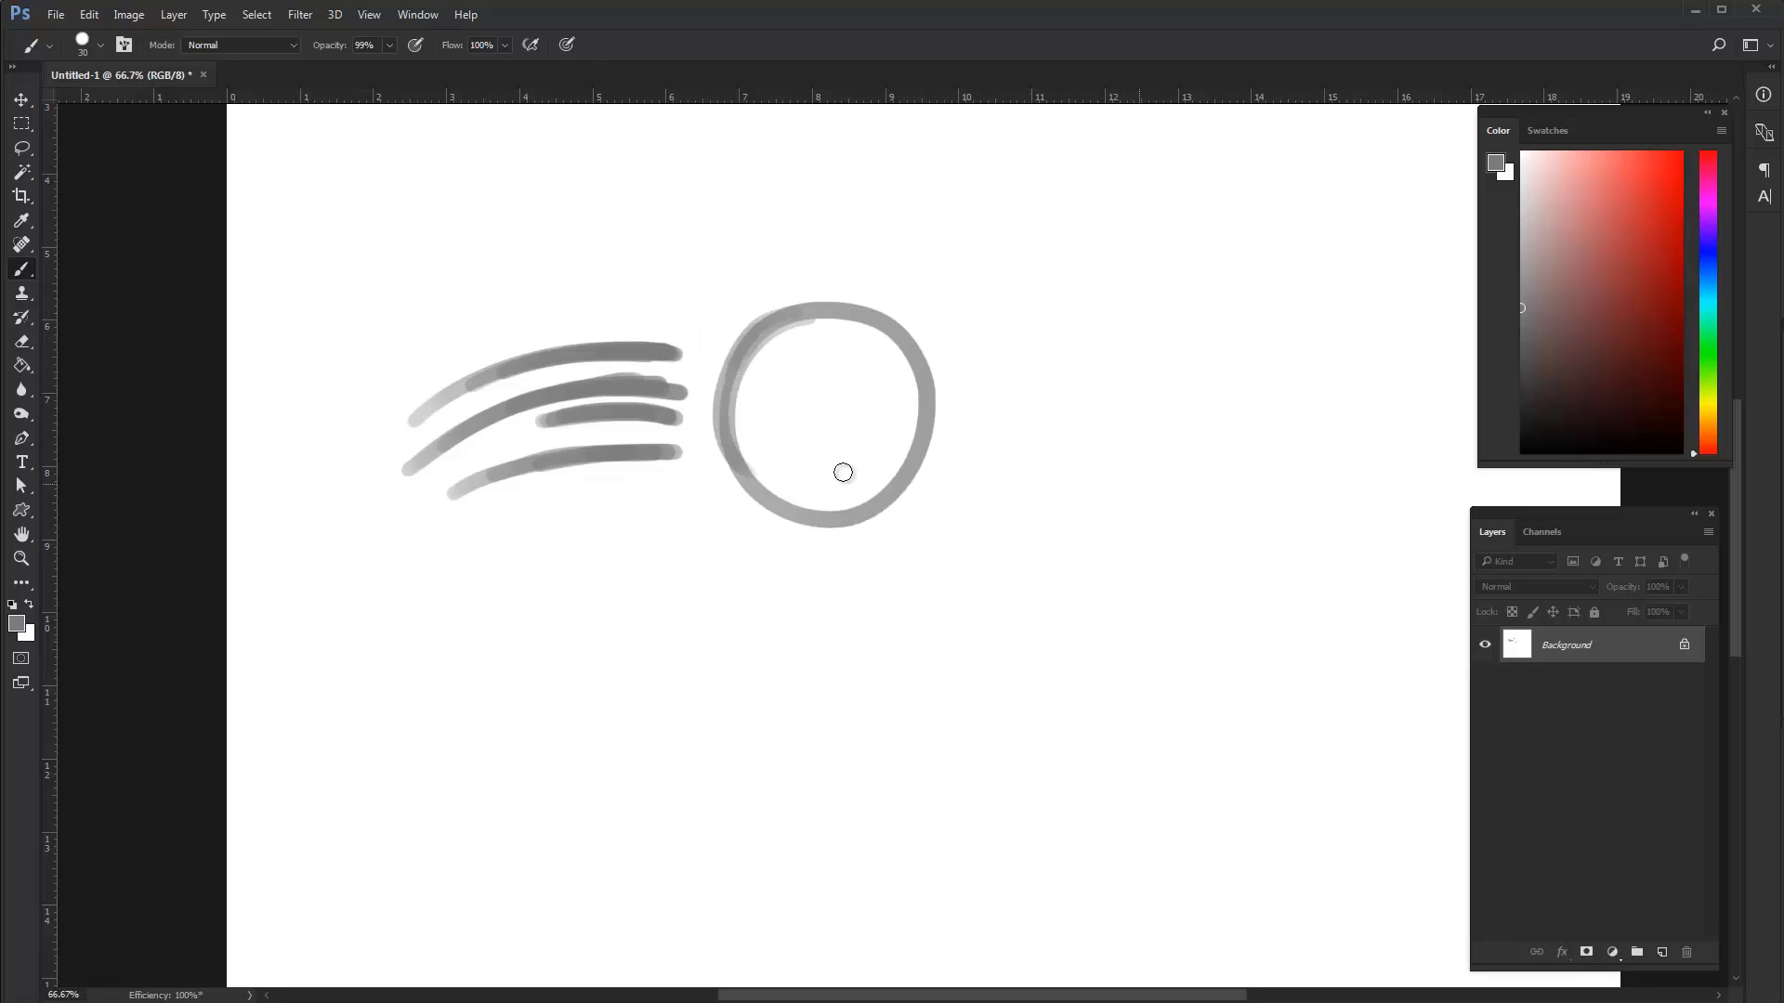
mouse_move(776, 363)
left_mouse_down()
mouse_move(757, 395)
mouse_move(794, 395)
mouse_move(781, 436)
mouse_move(772, 398)
mouse_move(743, 449)
mouse_move(756, 472)
mouse_move(803, 459)
mouse_move(800, 491)
mouse_move(867, 495)
mouse_move(737, 373)
mouse_move(767, 356)
mouse_move(786, 474)
mouse_move(823, 466)
mouse_move(844, 503)
mouse_move(897, 477)
left_mouse_up()
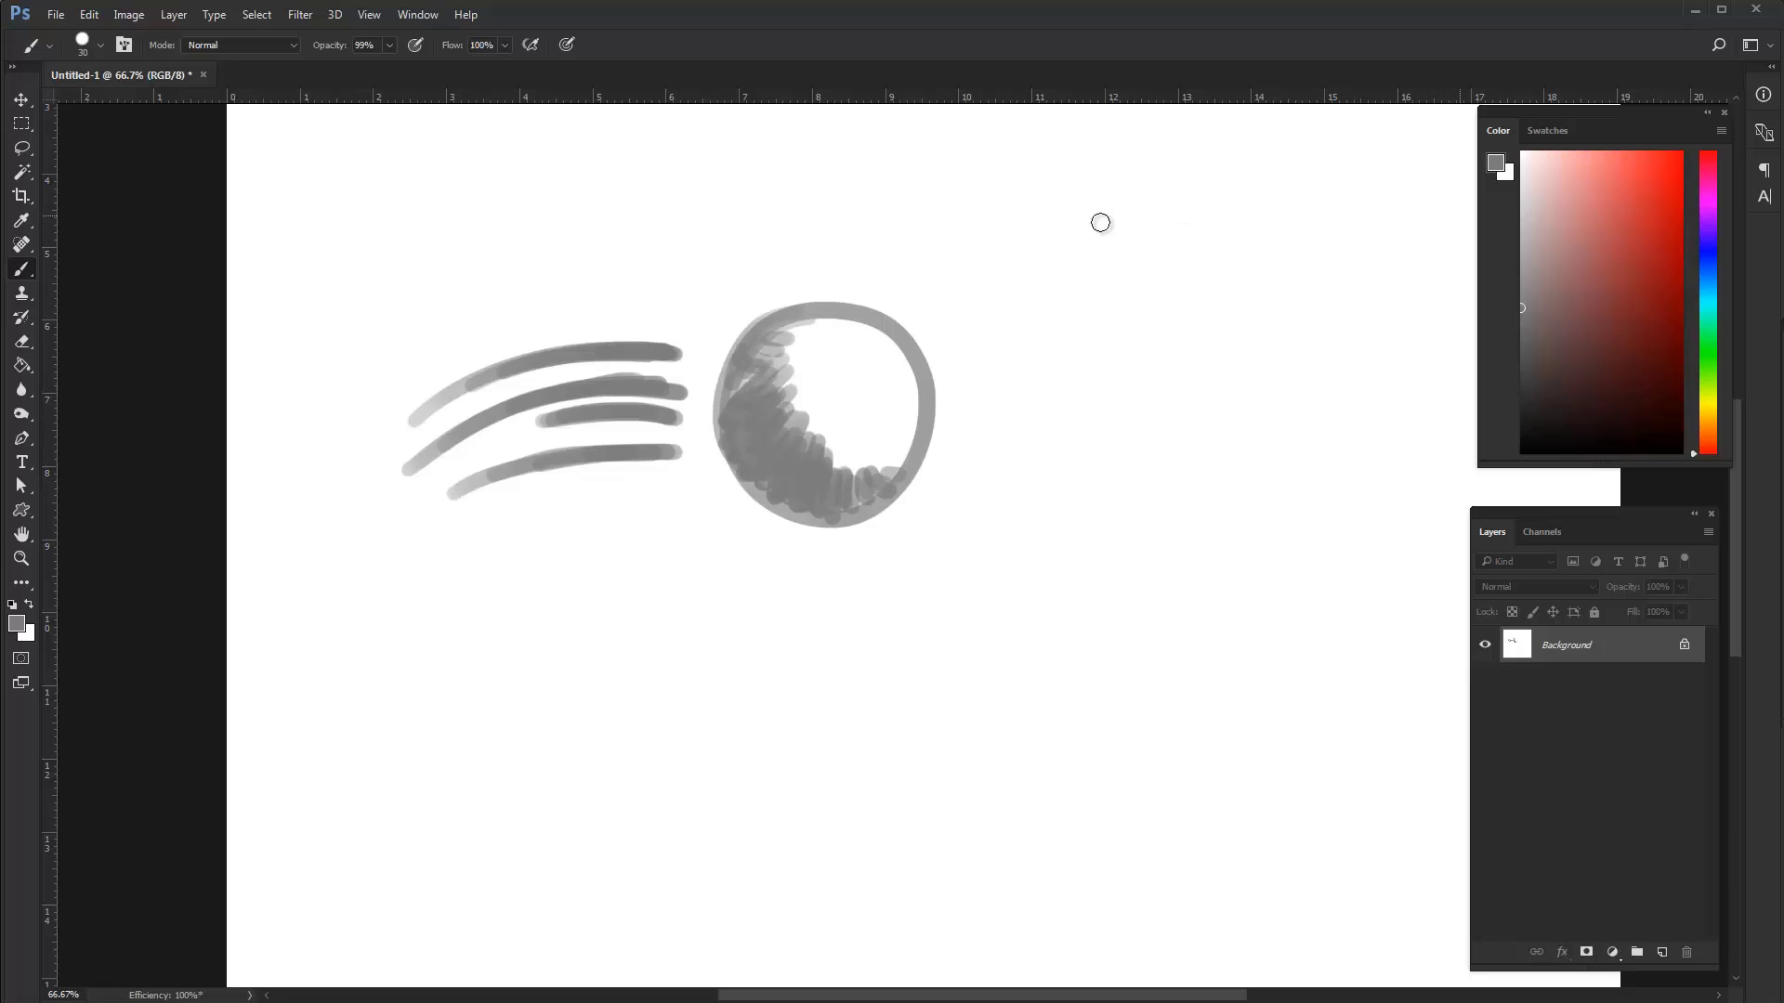
Sketch the light grey outline of an organic, figure-like form beside the shaded circle
mouse_move(1029, 303)
left_mouse_down()
mouse_move(1127, 209)
mouse_move(1043, 330)
mouse_move(1060, 374)
left_mouse_up()
left_click_drag(1196, 238, 1228, 303)
left_click_drag(1238, 318, 1112, 399)
mouse_move(1043, 326)
left_mouse_down()
mouse_move(1064, 381)
mouse_move(1012, 429)
left_mouse_up()
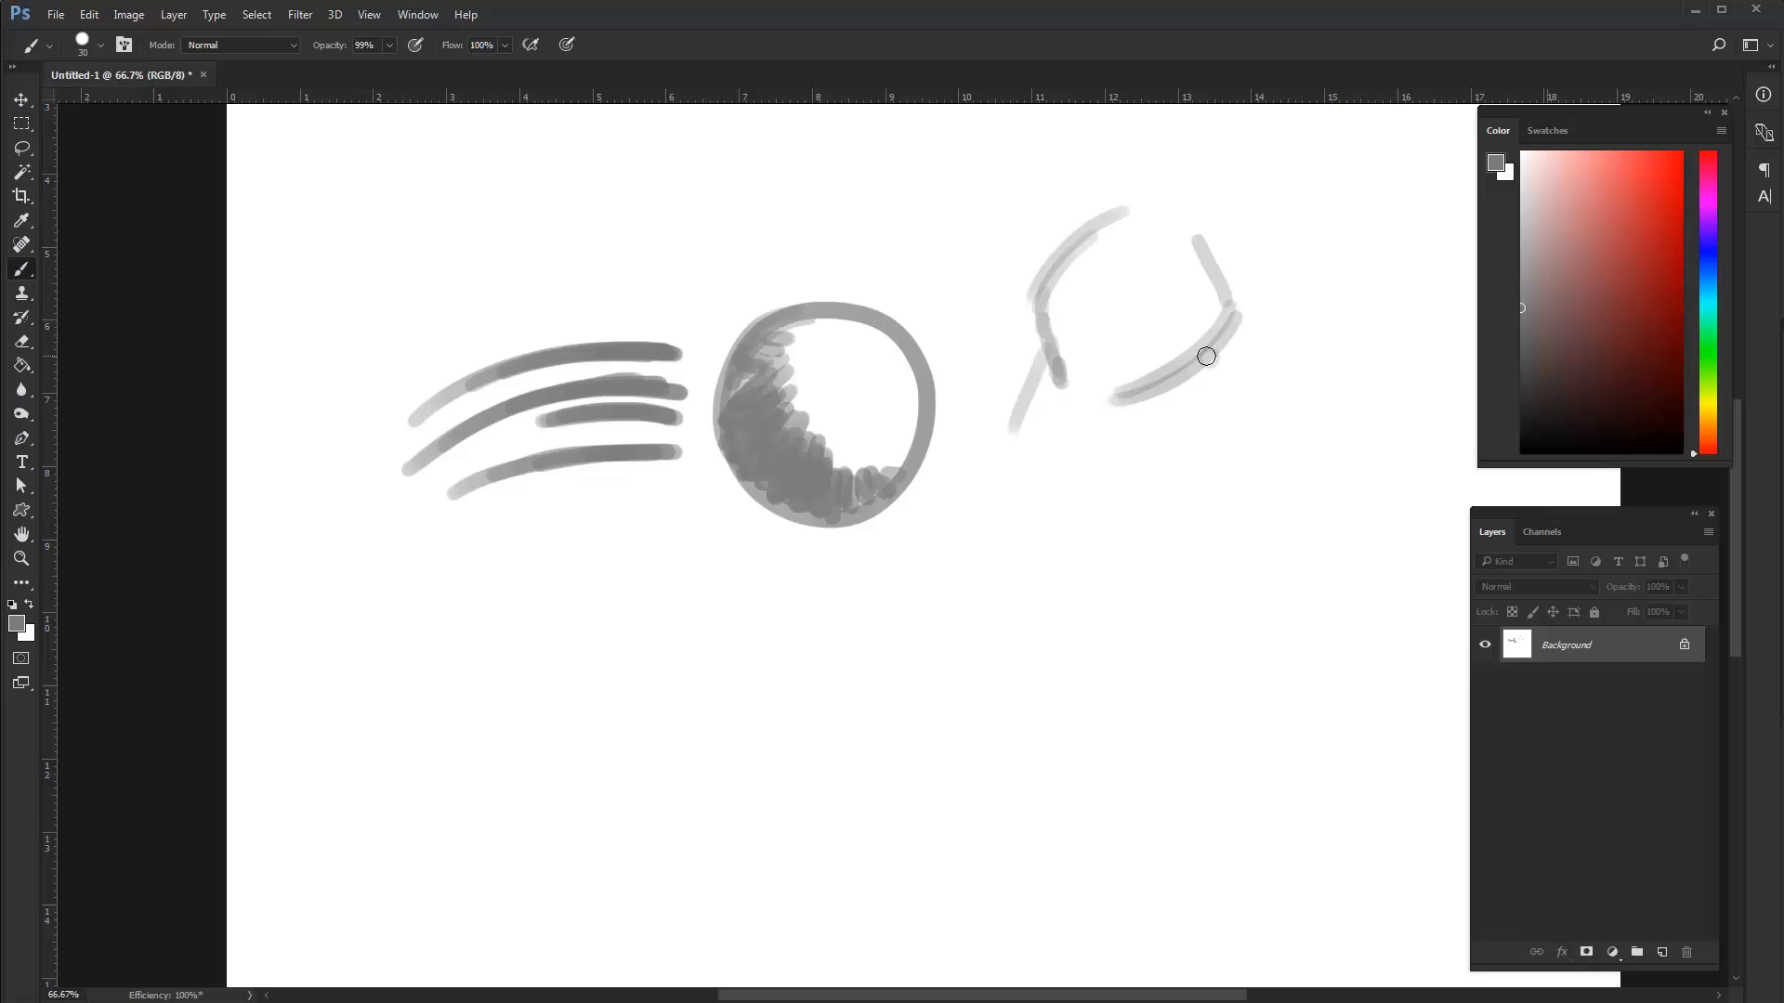
mouse_move(1093, 525)
left_mouse_down()
mouse_move(1188, 393)
mouse_move(1101, 493)
left_mouse_up()
mouse_move(1045, 345)
left_mouse_down()
mouse_move(1017, 457)
mouse_move(868, 599)
left_mouse_up()
left_click_drag(1134, 476, 915, 627)
left_click_drag(1101, 442, 1096, 488)
left_click_drag(998, 529, 1110, 485)
mouse_move(1198, 378)
left_mouse_down()
mouse_move(1087, 505)
mouse_move(1175, 426)
left_mouse_up()
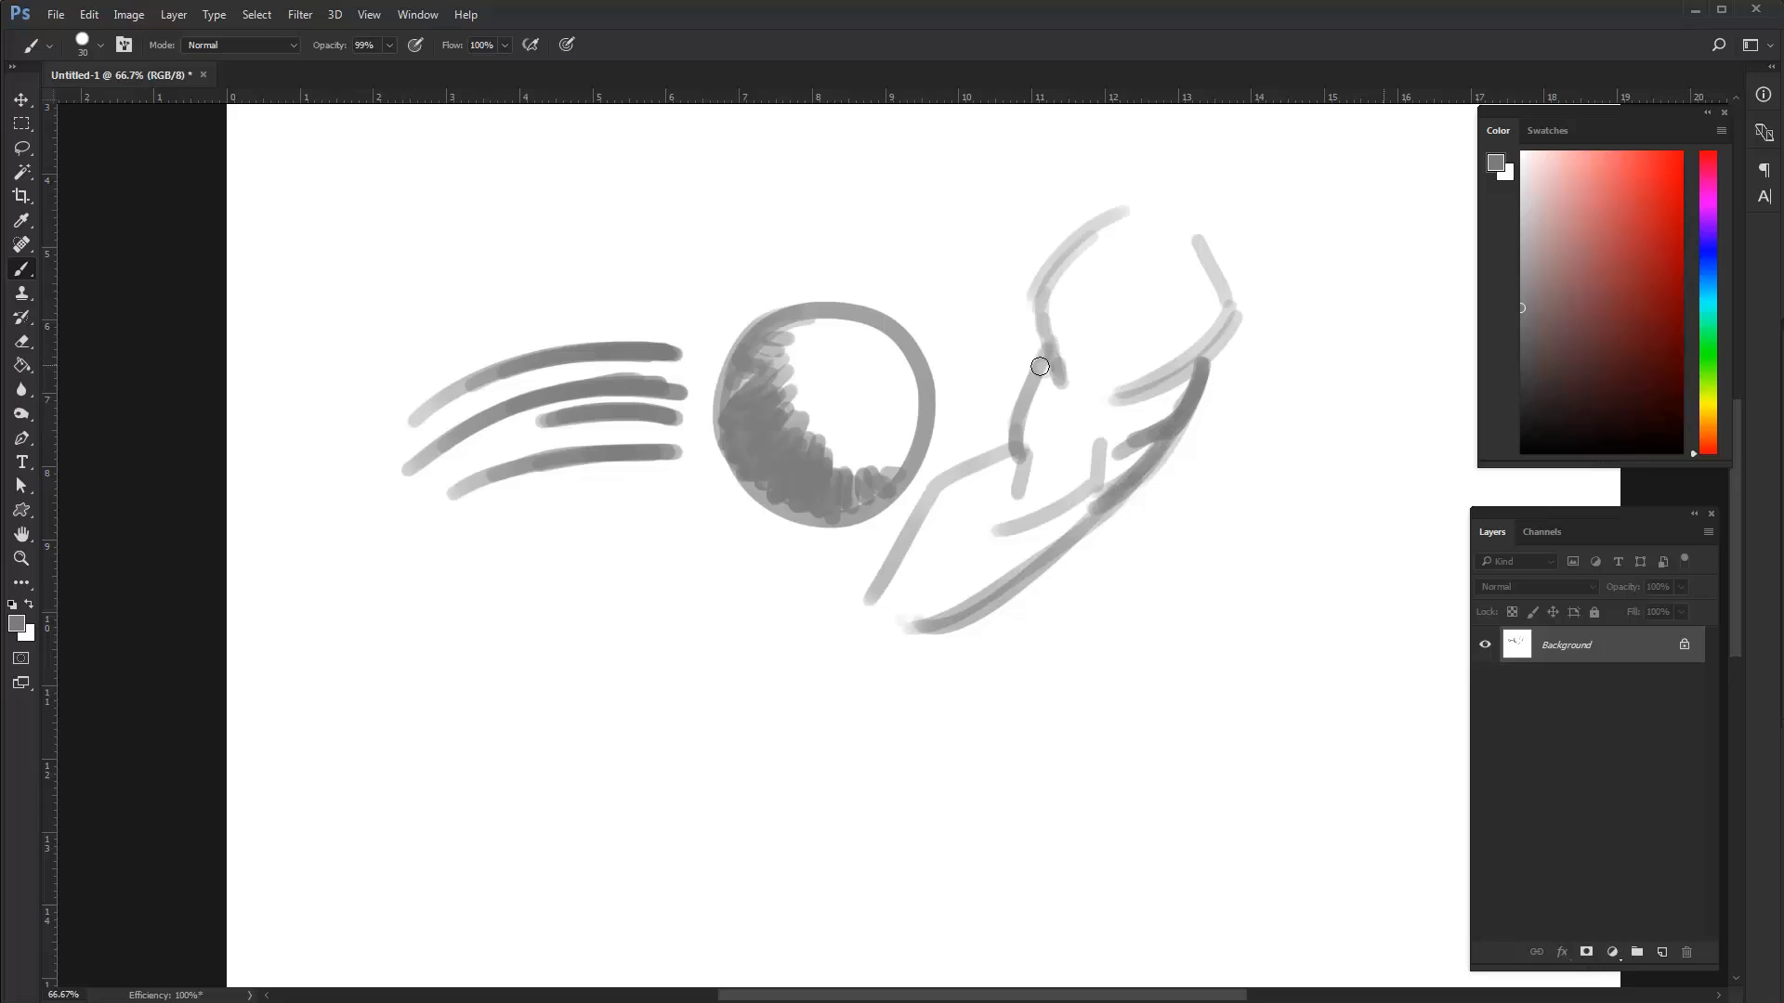
Darken the upper contours of the figure-like sketch by stroking over its existing lines
mouse_move(1052, 345)
left_mouse_down()
mouse_move(1015, 437)
mouse_move(1019, 488)
left_mouse_up()
left_click_drag(1044, 315, 1057, 383)
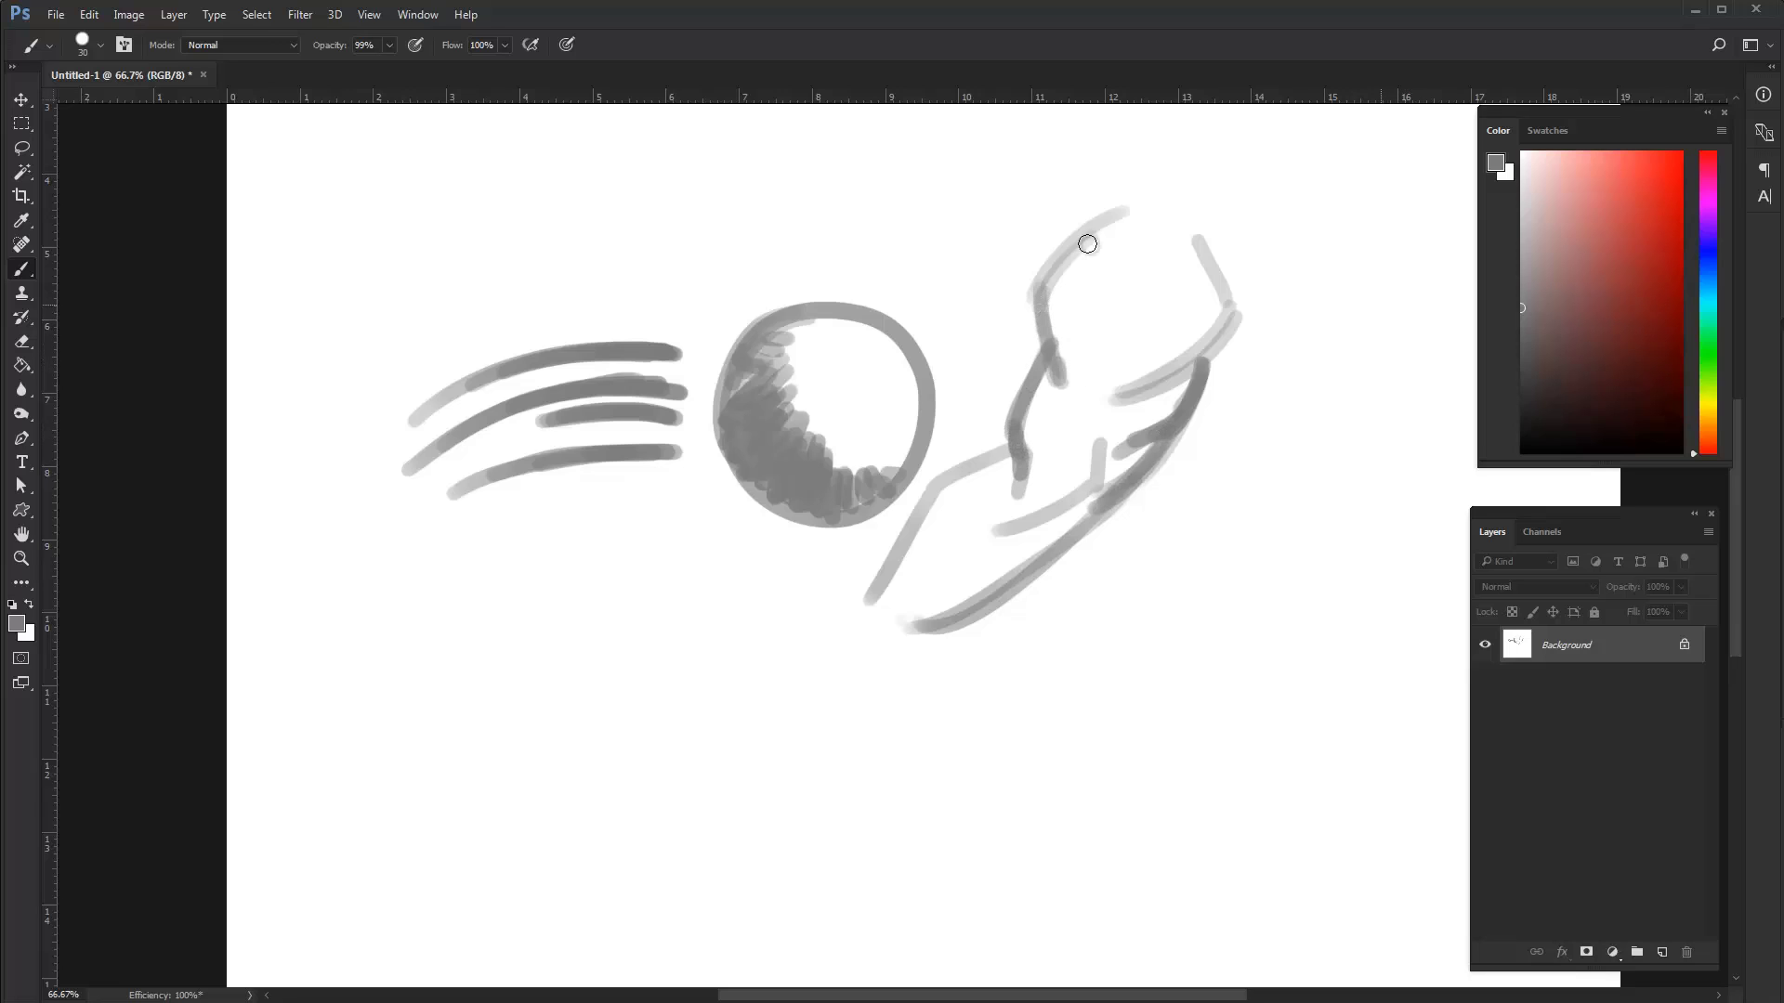
mouse_move(1117, 214)
left_mouse_down()
mouse_move(1036, 303)
mouse_move(1058, 376)
left_mouse_up()
left_click_drag(1223, 310, 1138, 398)
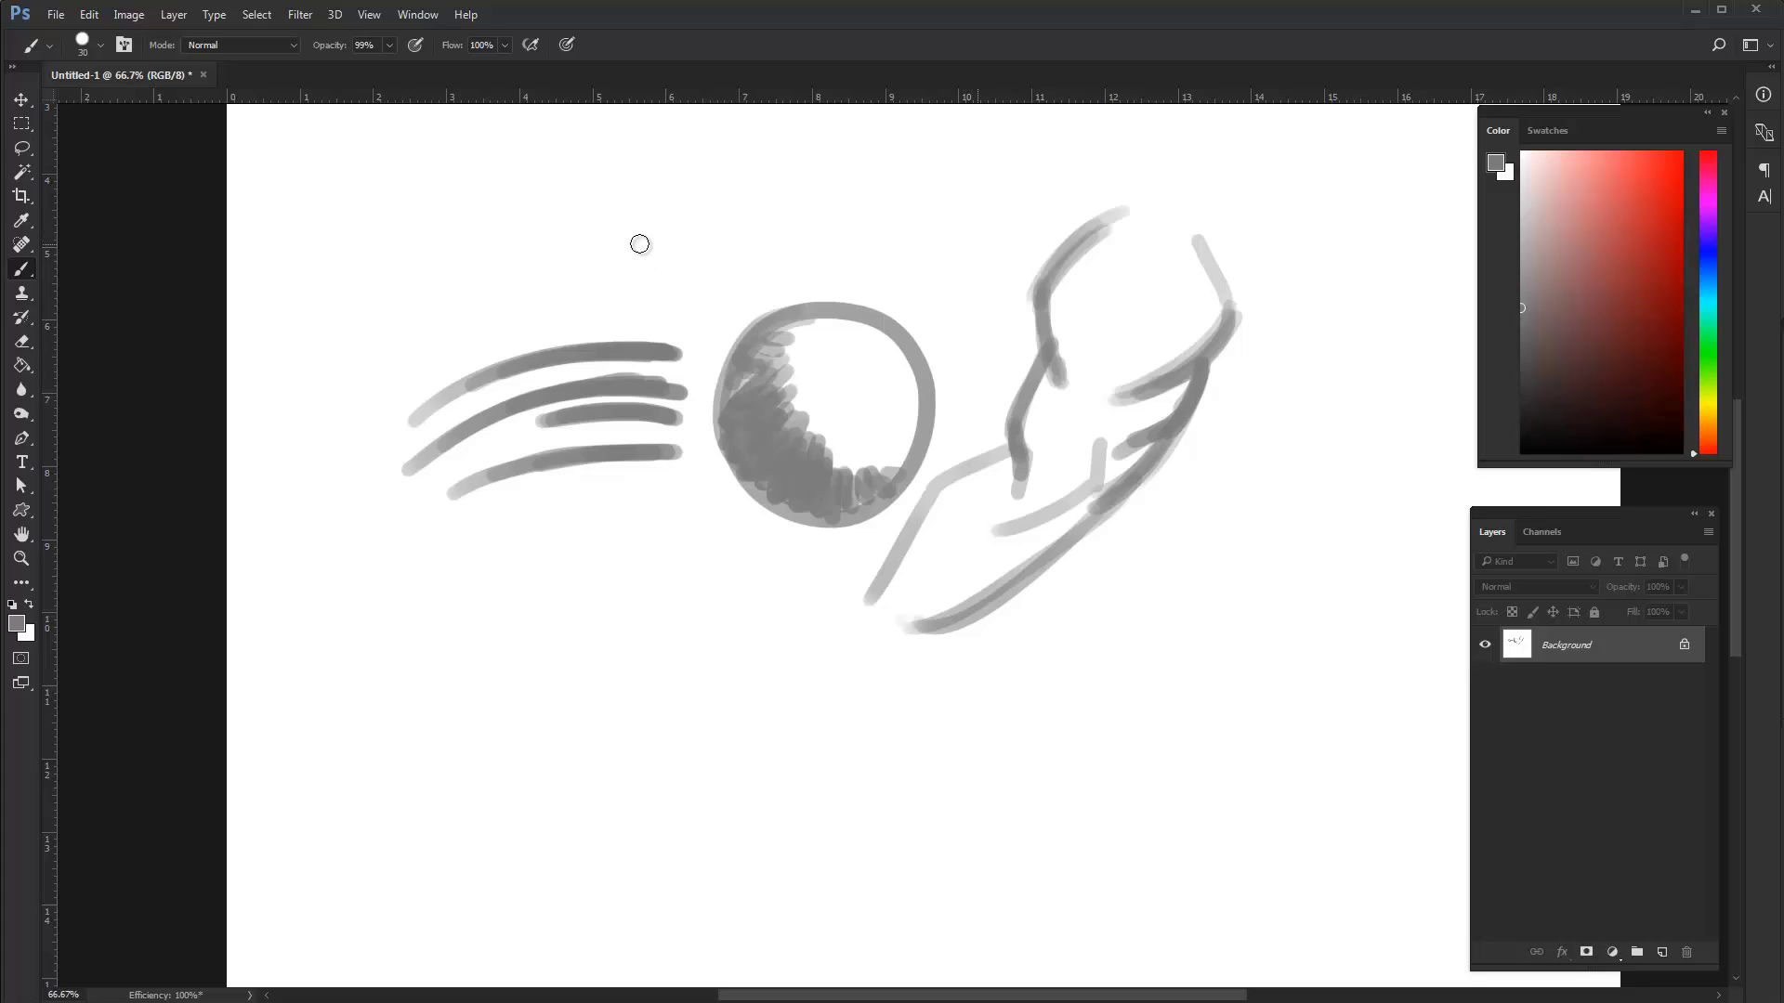
Paint a solid grey shape above the curved strokes and a solid diamond-shaped patch below them
left_click_drag(516, 256, 757, 213)
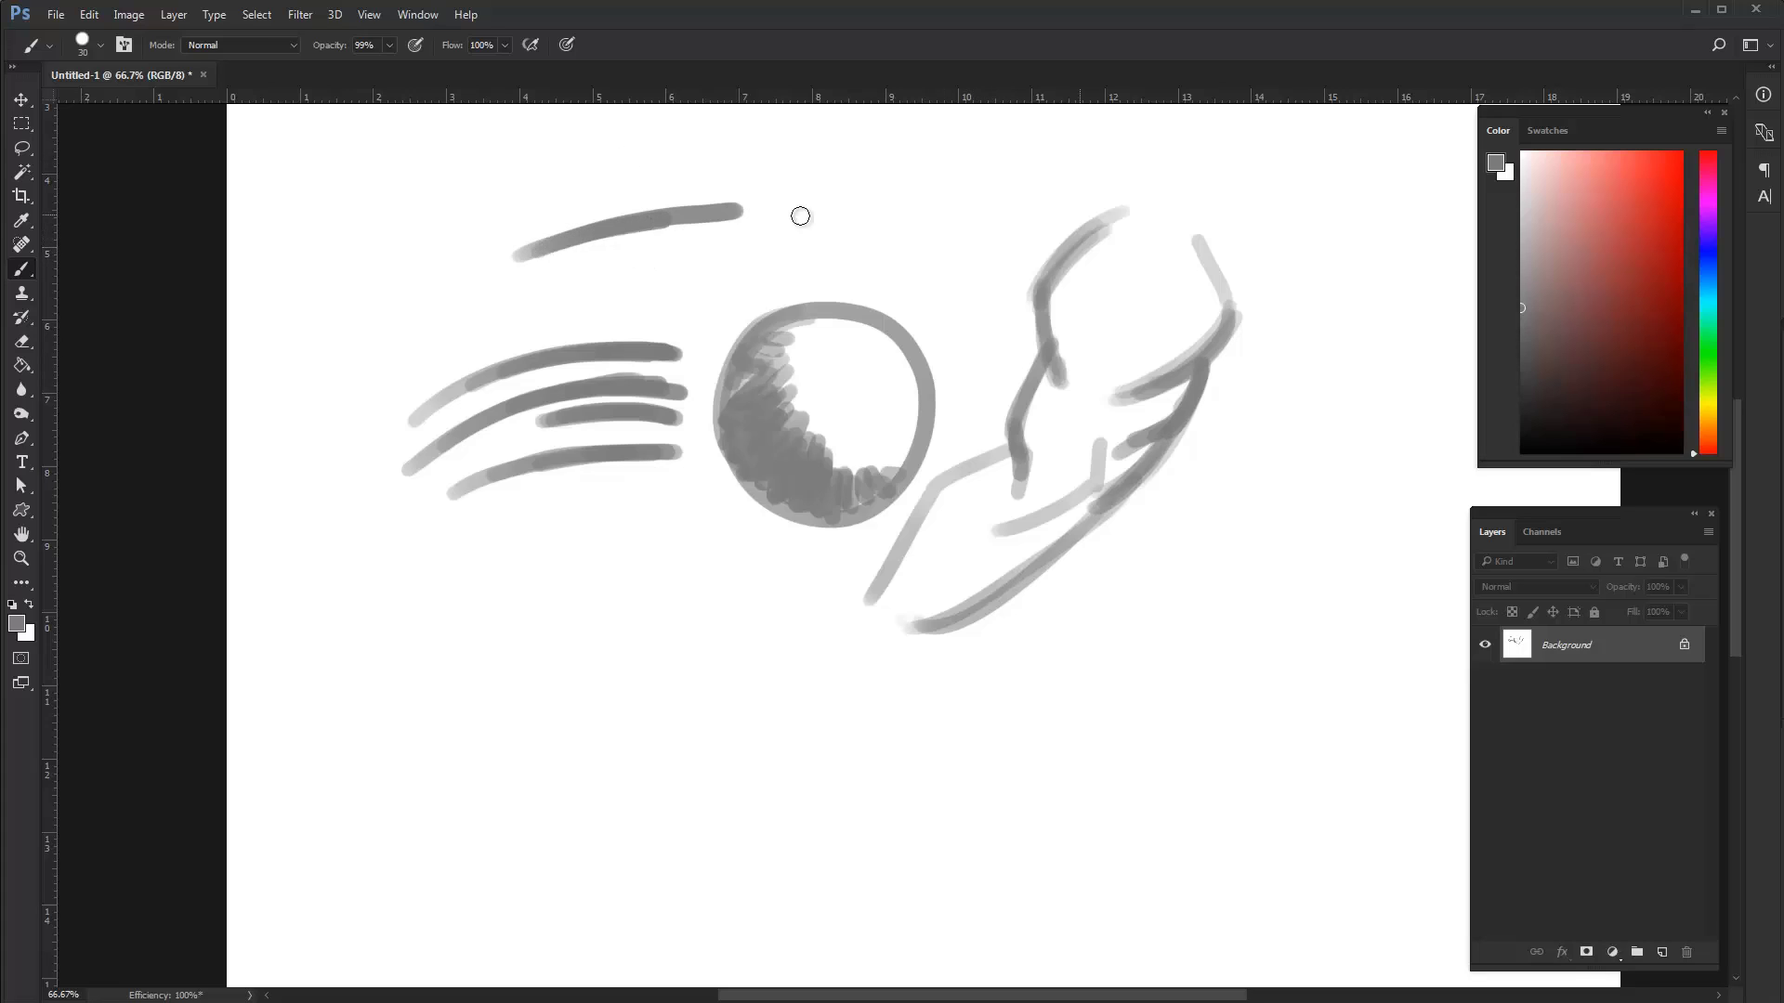
mouse_move(555, 248)
left_mouse_down()
mouse_move(738, 218)
mouse_move(621, 245)
left_mouse_up()
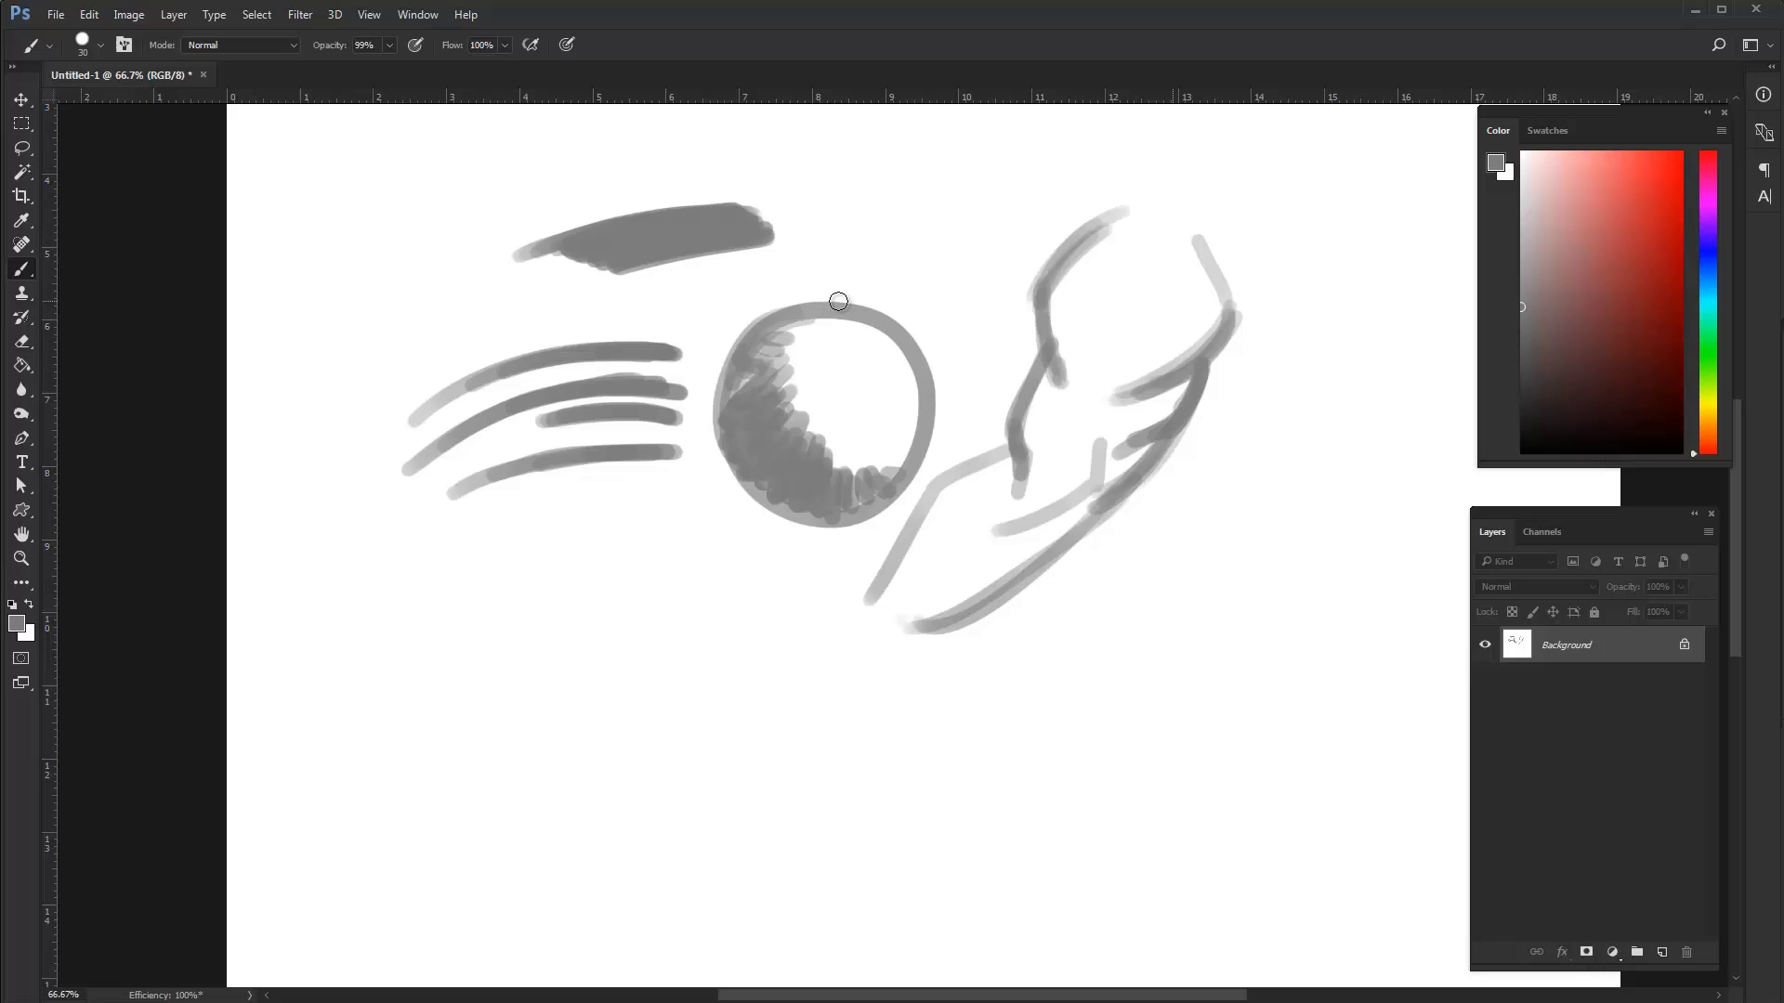
mouse_move(630, 521)
left_mouse_down()
mouse_move(652, 586)
mouse_move(626, 574)
mouse_move(641, 531)
mouse_move(618, 552)
mouse_move(672, 521)
mouse_move(639, 580)
mouse_move(672, 561)
mouse_move(679, 591)
mouse_move(675, 555)
mouse_move(650, 575)
mouse_move(660, 505)
mouse_move(677, 571)
left_mouse_up()
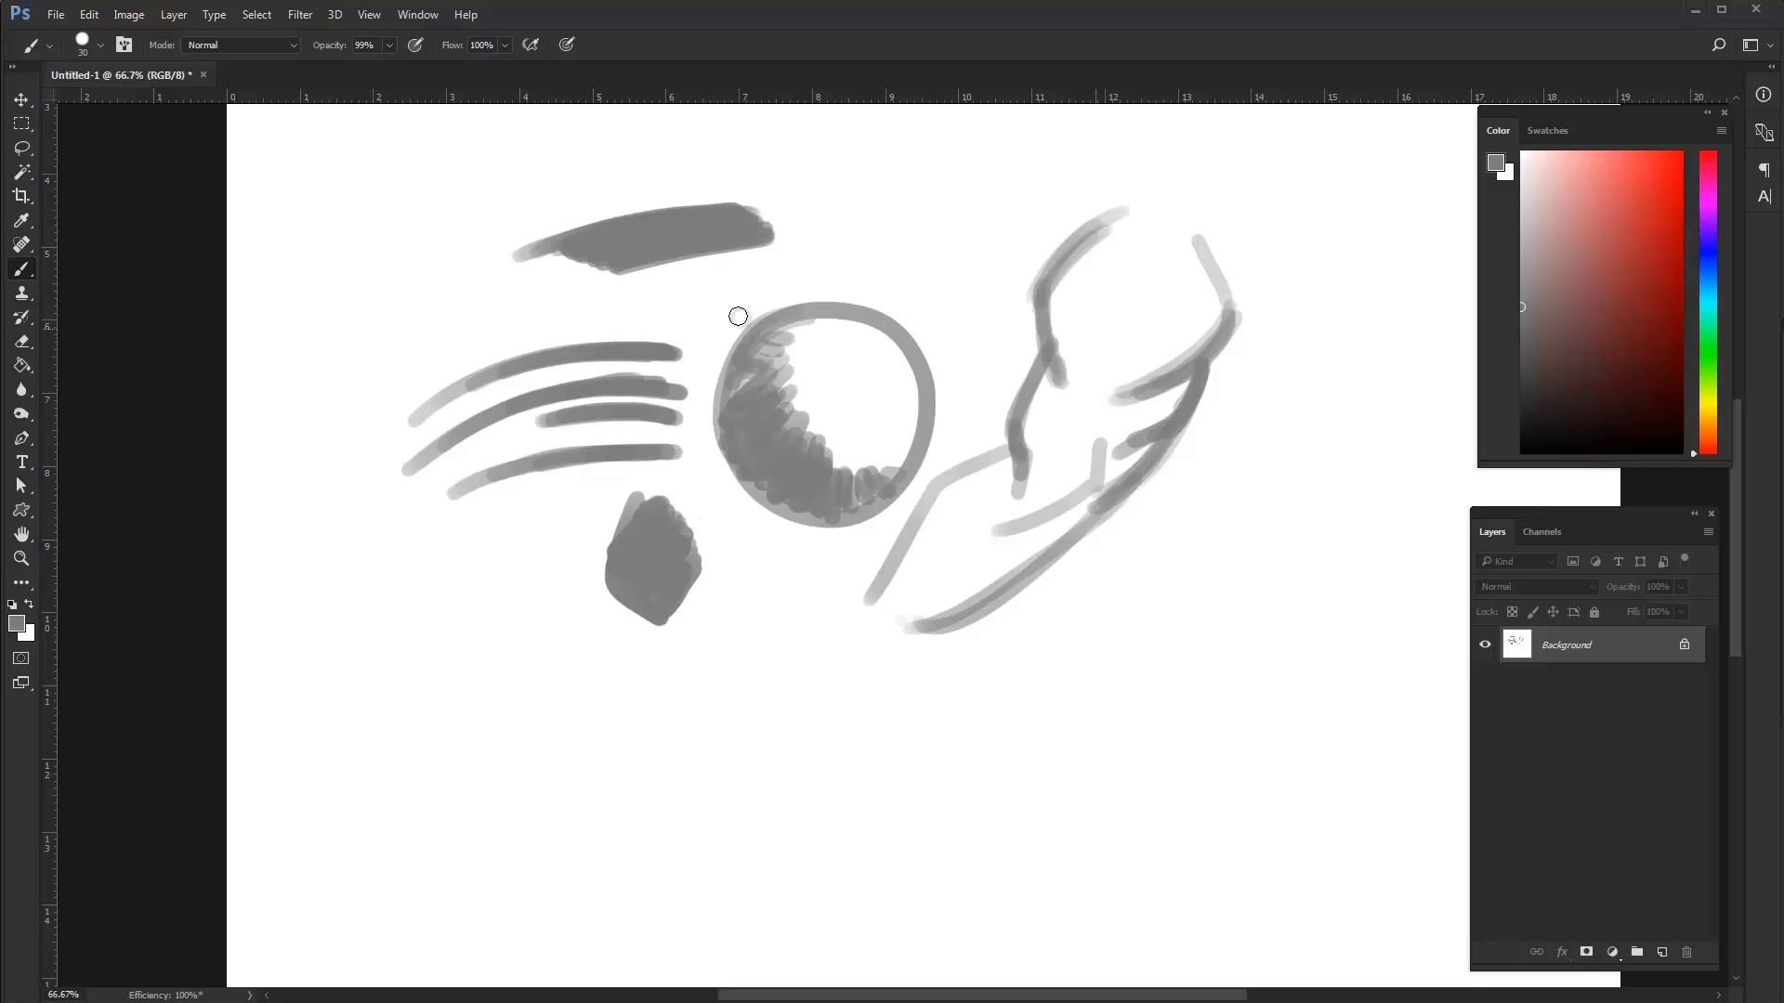
mouse_move(713, 249)
left_mouse_down()
mouse_move(670, 272)
mouse_move(670, 256)
mouse_move(740, 250)
mouse_move(711, 265)
mouse_move(744, 271)
mouse_move(710, 290)
mouse_move(753, 277)
mouse_move(658, 224)
left_mouse_up()
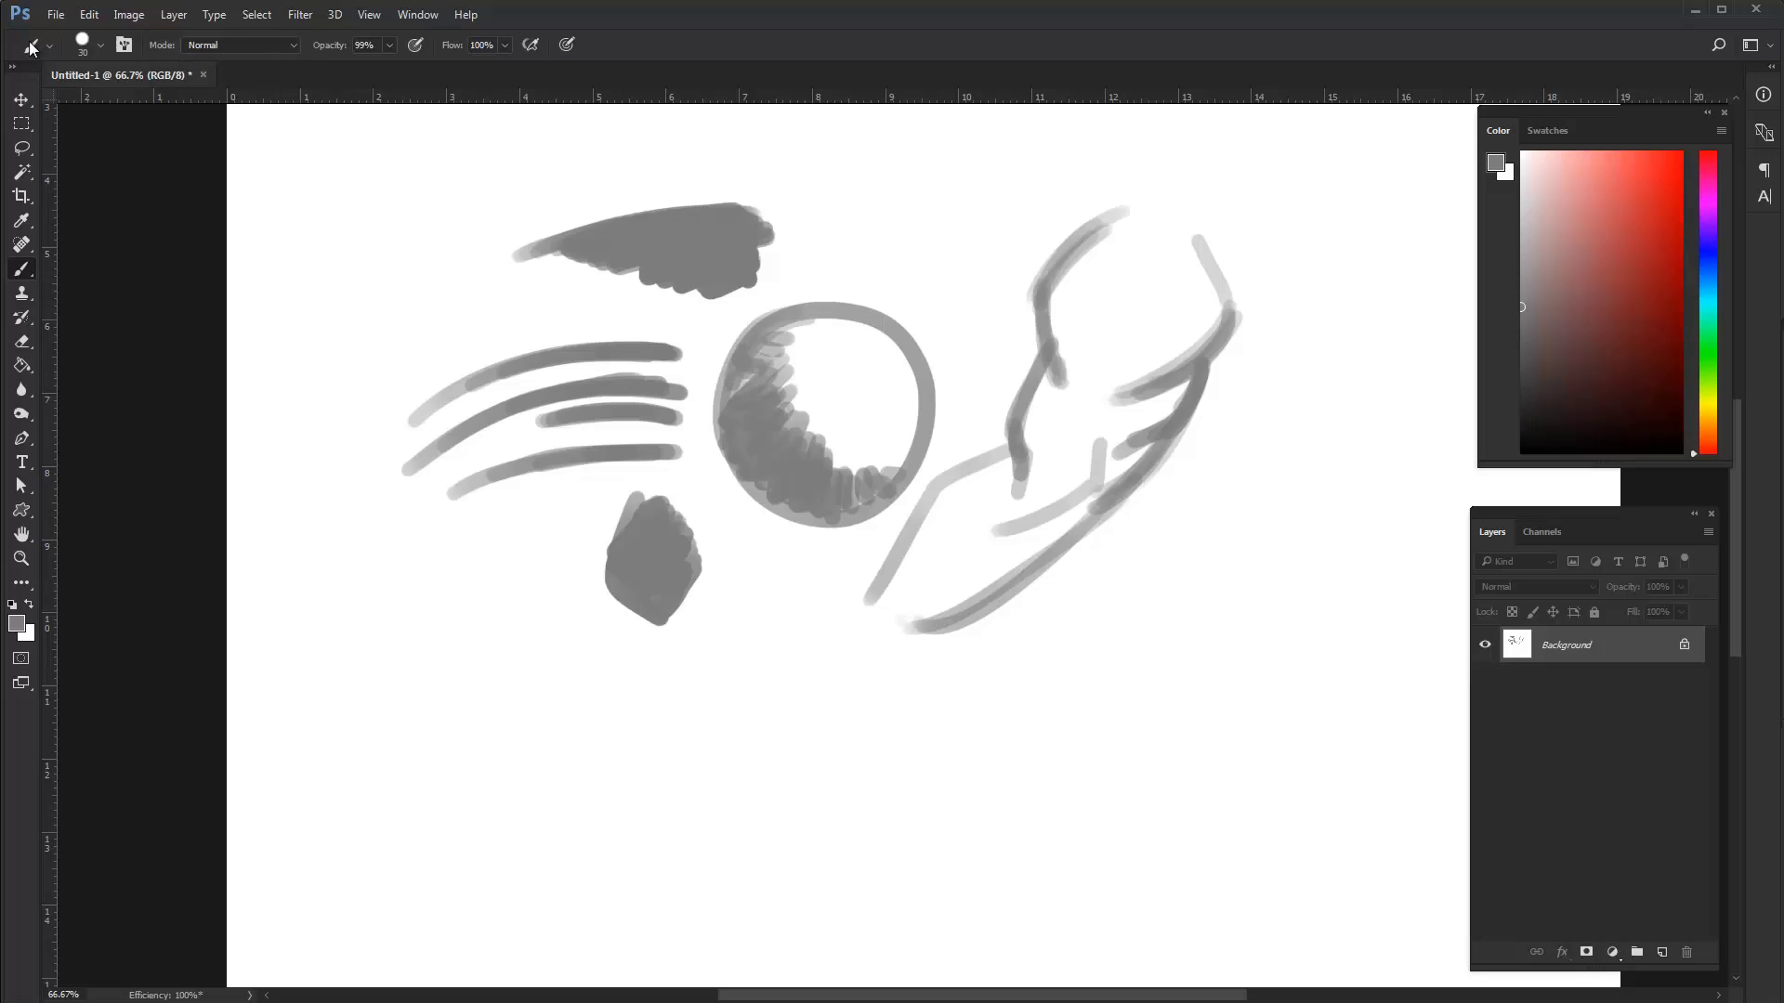
Set the brush mode to Multiply, sample the circle outline's grey, and paint a dense scribble and a shaded circle
left_click(256, 47)
left_click(243, 126)
left_click(917, 370, "alt")
left_click_drag(568, 511, 436, 686)
mouse_move(573, 512)
left_mouse_down()
mouse_move(449, 651)
mouse_move(537, 518)
mouse_move(483, 651)
left_mouse_up()
mouse_move(507, 531)
left_mouse_down()
mouse_move(486, 637)
mouse_move(476, 544)
mouse_move(483, 594)
mouse_move(459, 569)
mouse_move(544, 605)
mouse_move(478, 571)
mouse_move(529, 543)
mouse_move(479, 616)
mouse_move(444, 617)
mouse_move(487, 581)
mouse_move(531, 596)
mouse_move(504, 594)
mouse_move(522, 564)
mouse_move(500, 570)
mouse_move(531, 550)
mouse_move(466, 570)
left_mouse_up()
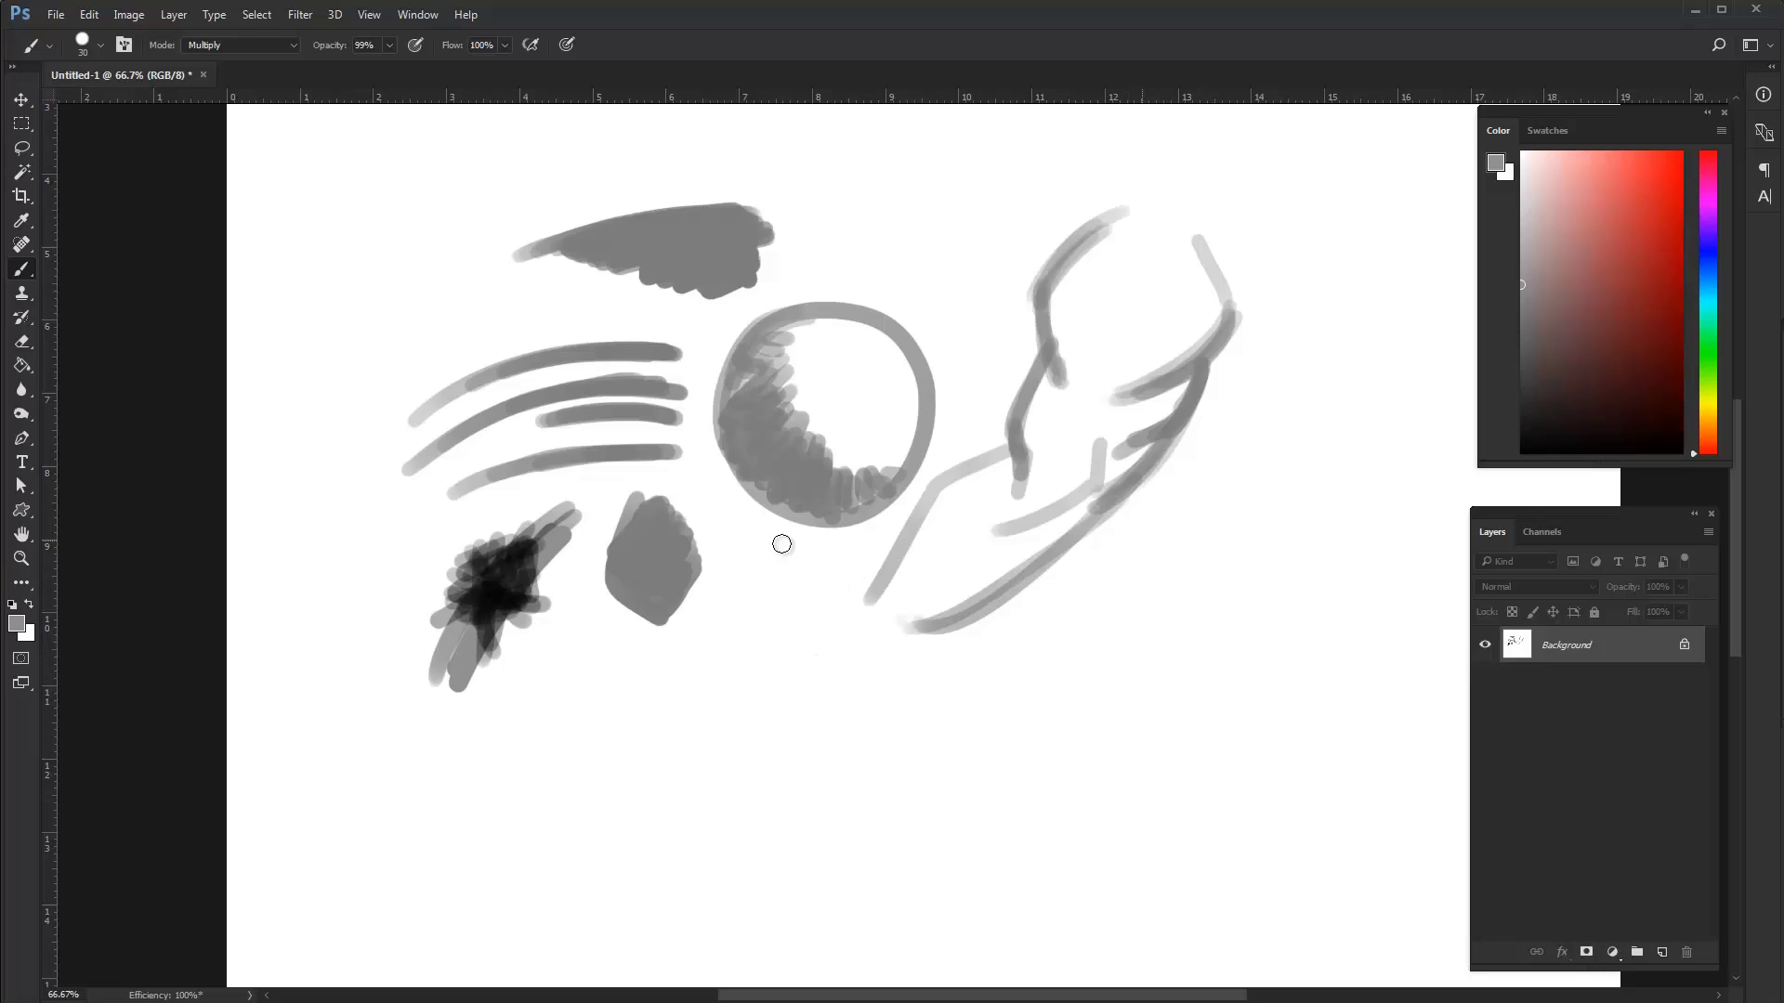
mouse_move(804, 658)
left_mouse_down()
mouse_move(853, 874)
mouse_move(784, 677)
mouse_move(703, 802)
mouse_move(725, 840)
mouse_move(784, 780)
mouse_move(850, 862)
mouse_move(870, 787)
mouse_move(836, 855)
mouse_move(747, 761)
mouse_move(719, 760)
mouse_move(757, 836)
mouse_move(859, 859)
mouse_move(715, 715)
mouse_move(720, 771)
mouse_move(799, 845)
mouse_move(906, 822)
mouse_move(748, 817)
mouse_move(720, 790)
left_mouse_up()
Return the brush to Normal mode, paint over the upper circle's shading in grey, and draw a shaded black circle
left_click(273, 51)
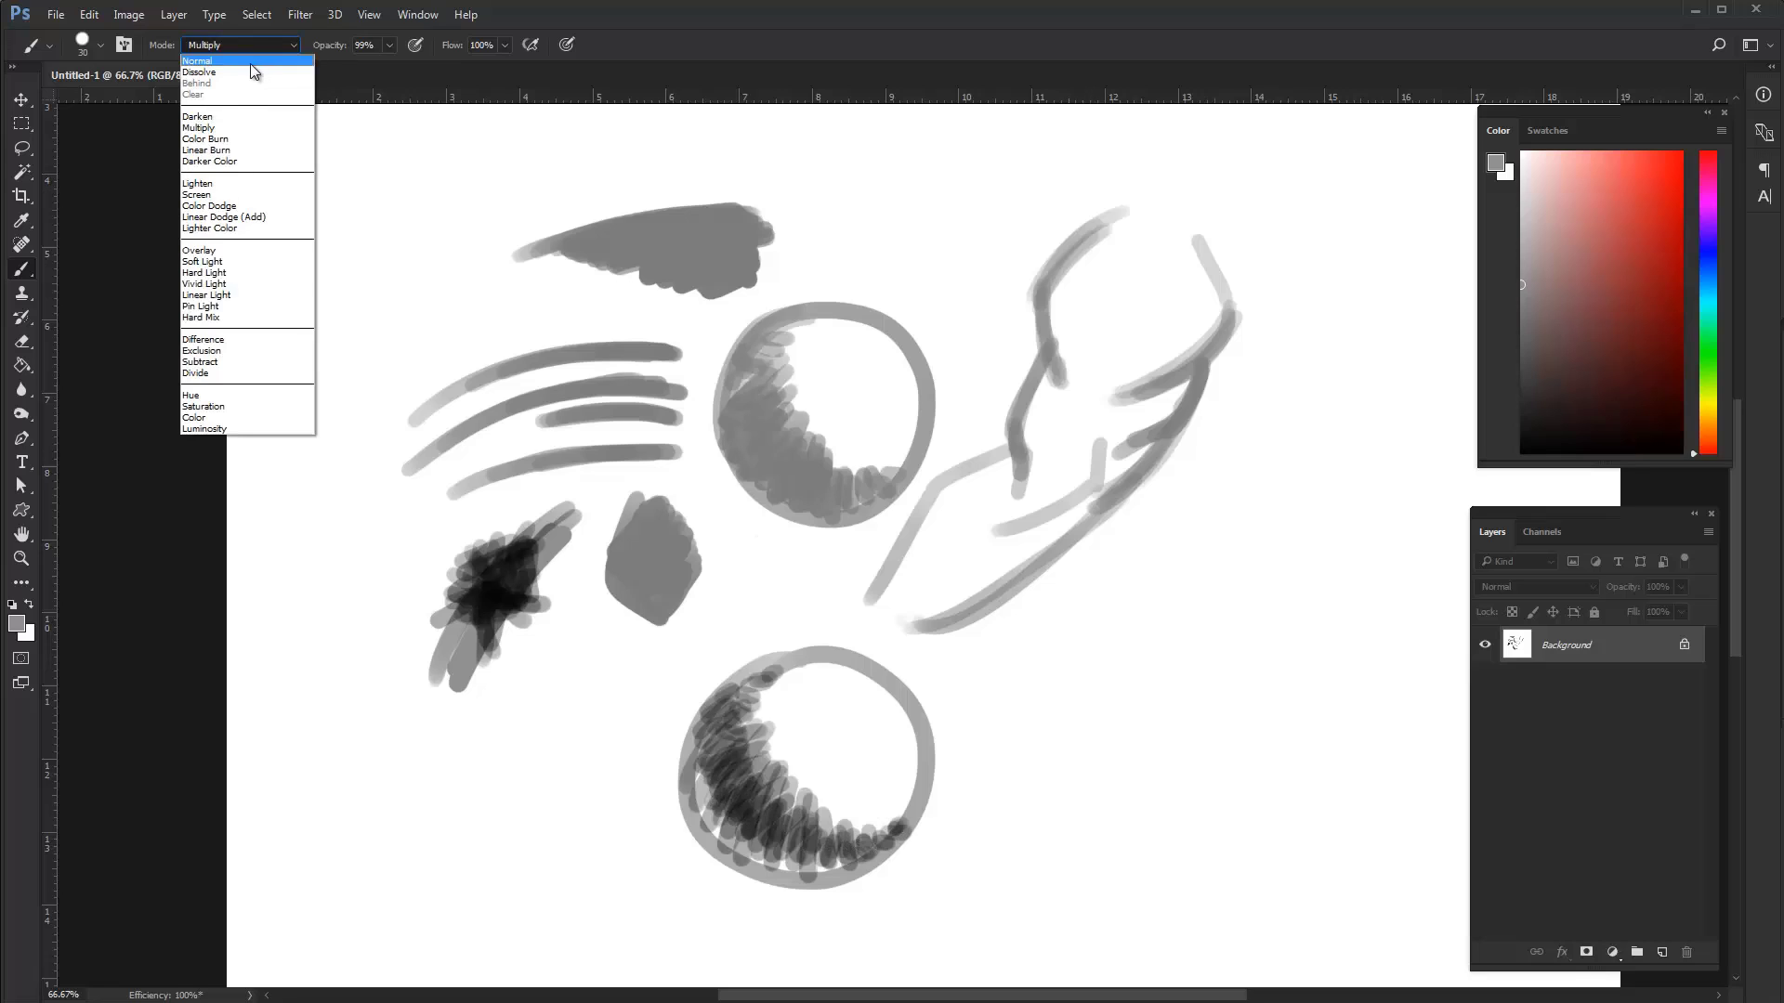
left_click(249, 68)
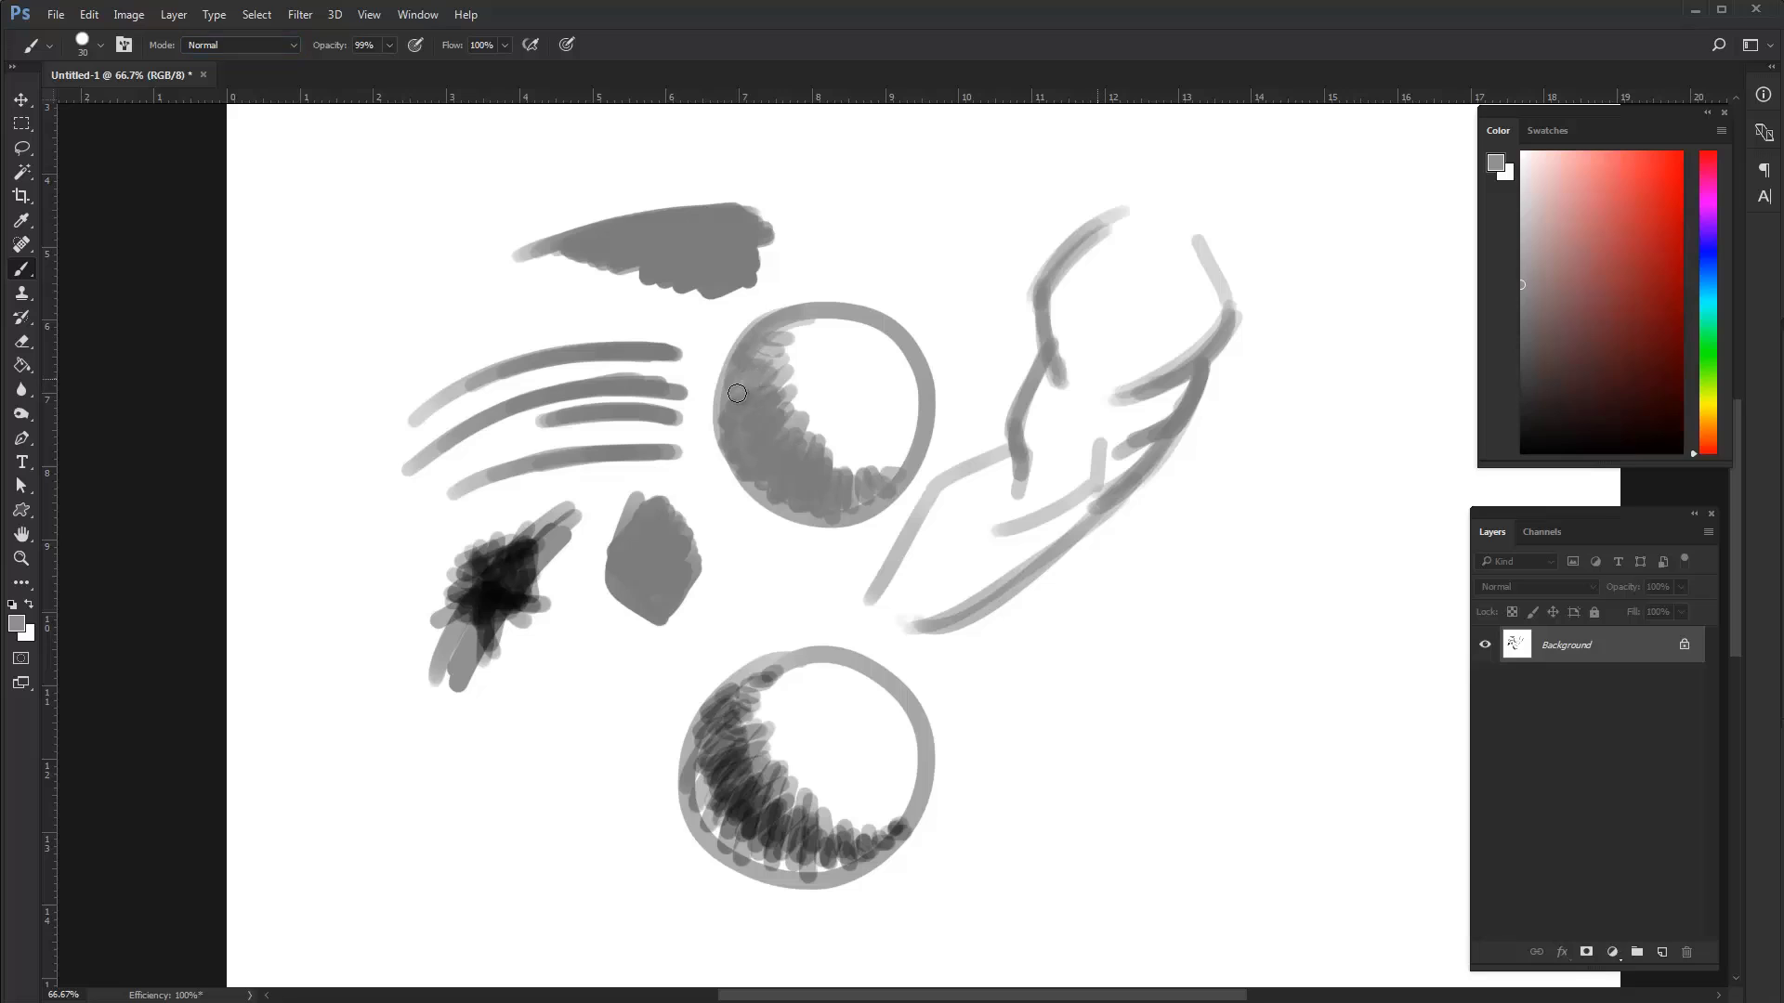
left_click_drag(736, 393, 820, 507)
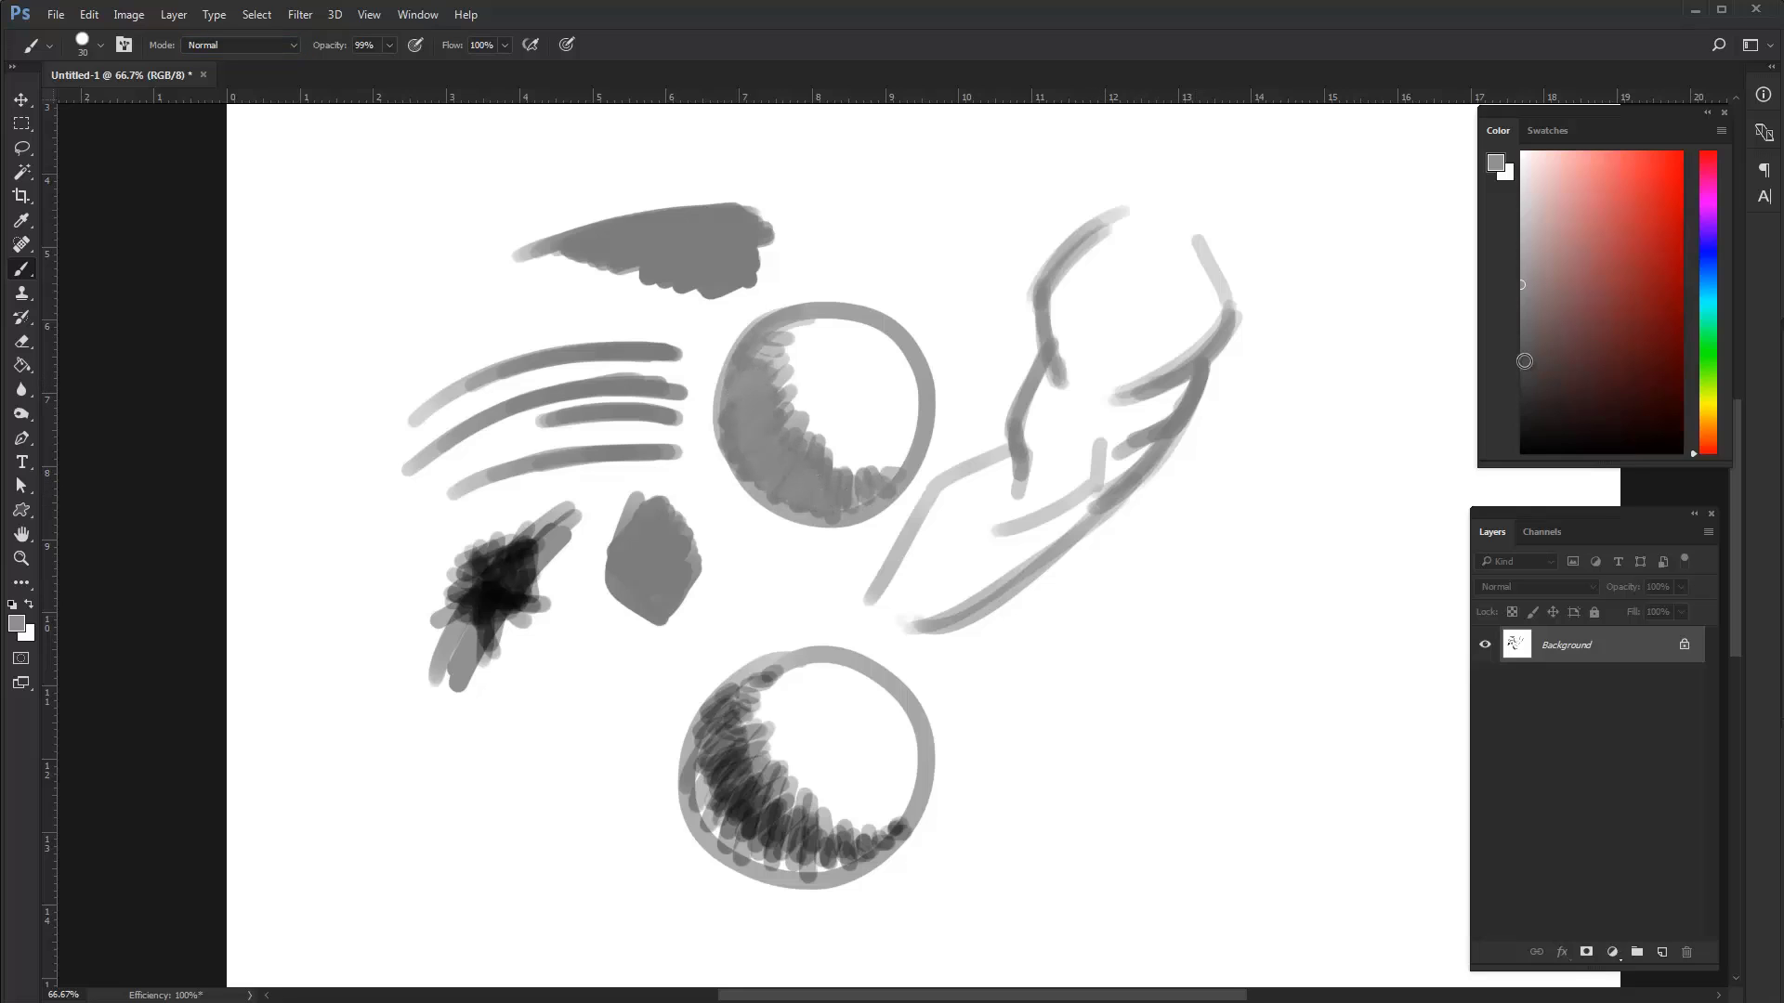
left_click_drag(1523, 444, 1512, 461)
mouse_move(543, 714)
left_mouse_down()
mouse_move(412, 760)
mouse_move(526, 853)
mouse_move(469, 828)
mouse_move(437, 844)
mouse_move(452, 785)
mouse_move(428, 790)
mouse_move(421, 766)
mouse_move(434, 802)
mouse_move(474, 822)
mouse_move(477, 857)
mouse_move(506, 853)
mouse_move(459, 861)
mouse_move(426, 818)
mouse_move(572, 837)
left_mouse_up()
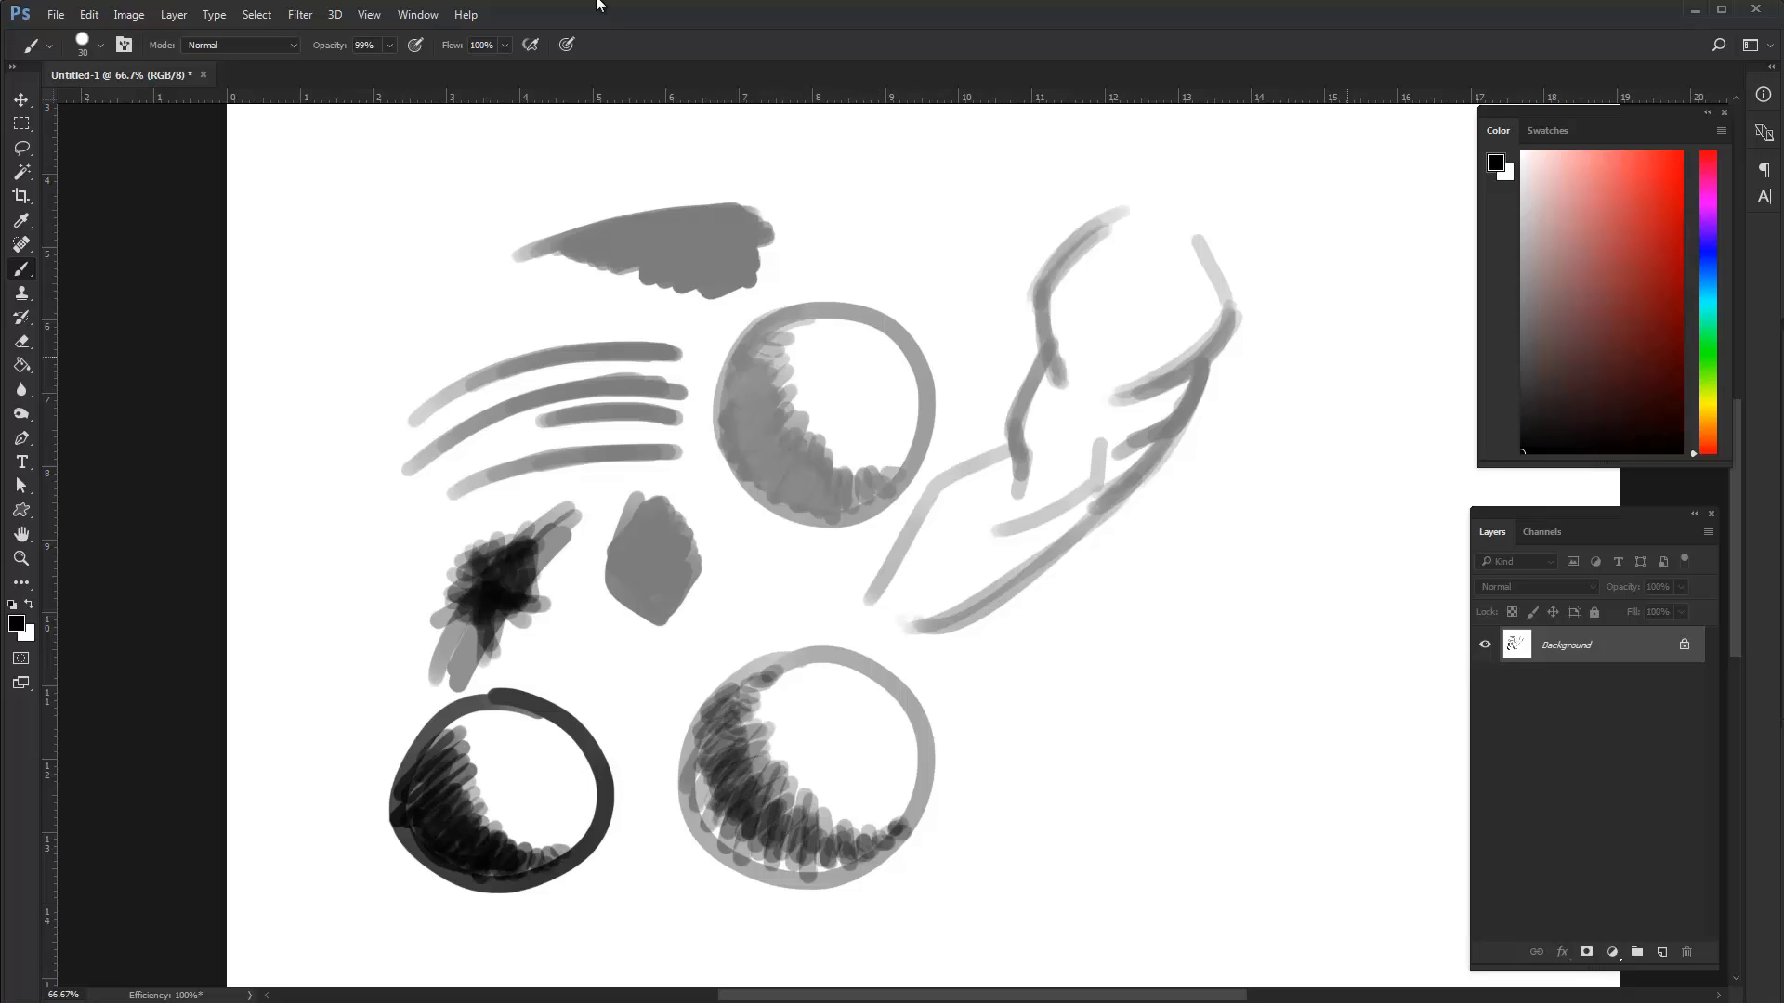
Sketch and shade a second figure-like form with a size 20 mid-grey brush in Multiply mode
left_click(272, 48)
left_click(236, 128)
left_click_drag(1577, 275, 1507, 292)
key("bracketleft")
mouse_move(1071, 641)
left_mouse_down()
mouse_move(1292, 629)
mouse_move(1364, 572)
mouse_move(1321, 650)
mouse_move(1279, 665)
mouse_move(1314, 657)
mouse_move(1303, 673)
mouse_move(1215, 606)
left_mouse_up()
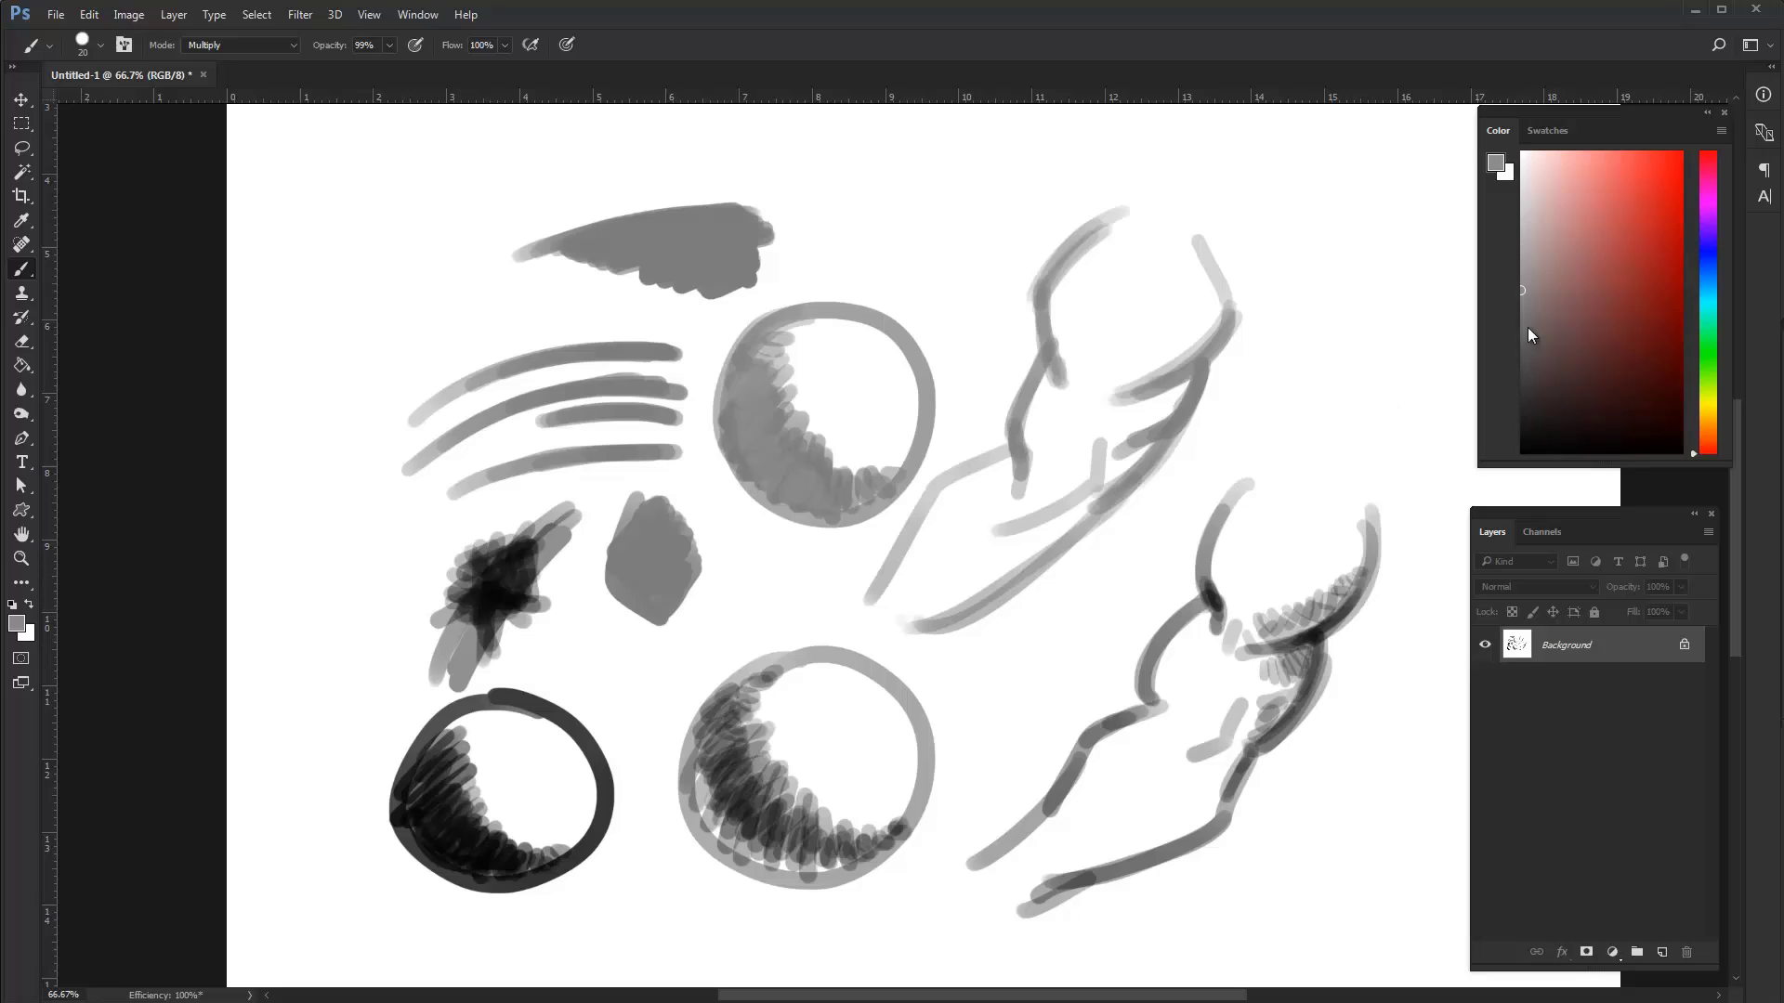
mouse_move(1206, 550)
left_mouse_down()
mouse_move(1236, 650)
mouse_move(1264, 627)
mouse_move(1178, 778)
mouse_move(1191, 790)
mouse_move(1195, 771)
mouse_move(1224, 817)
mouse_move(1026, 910)
left_mouse_up()
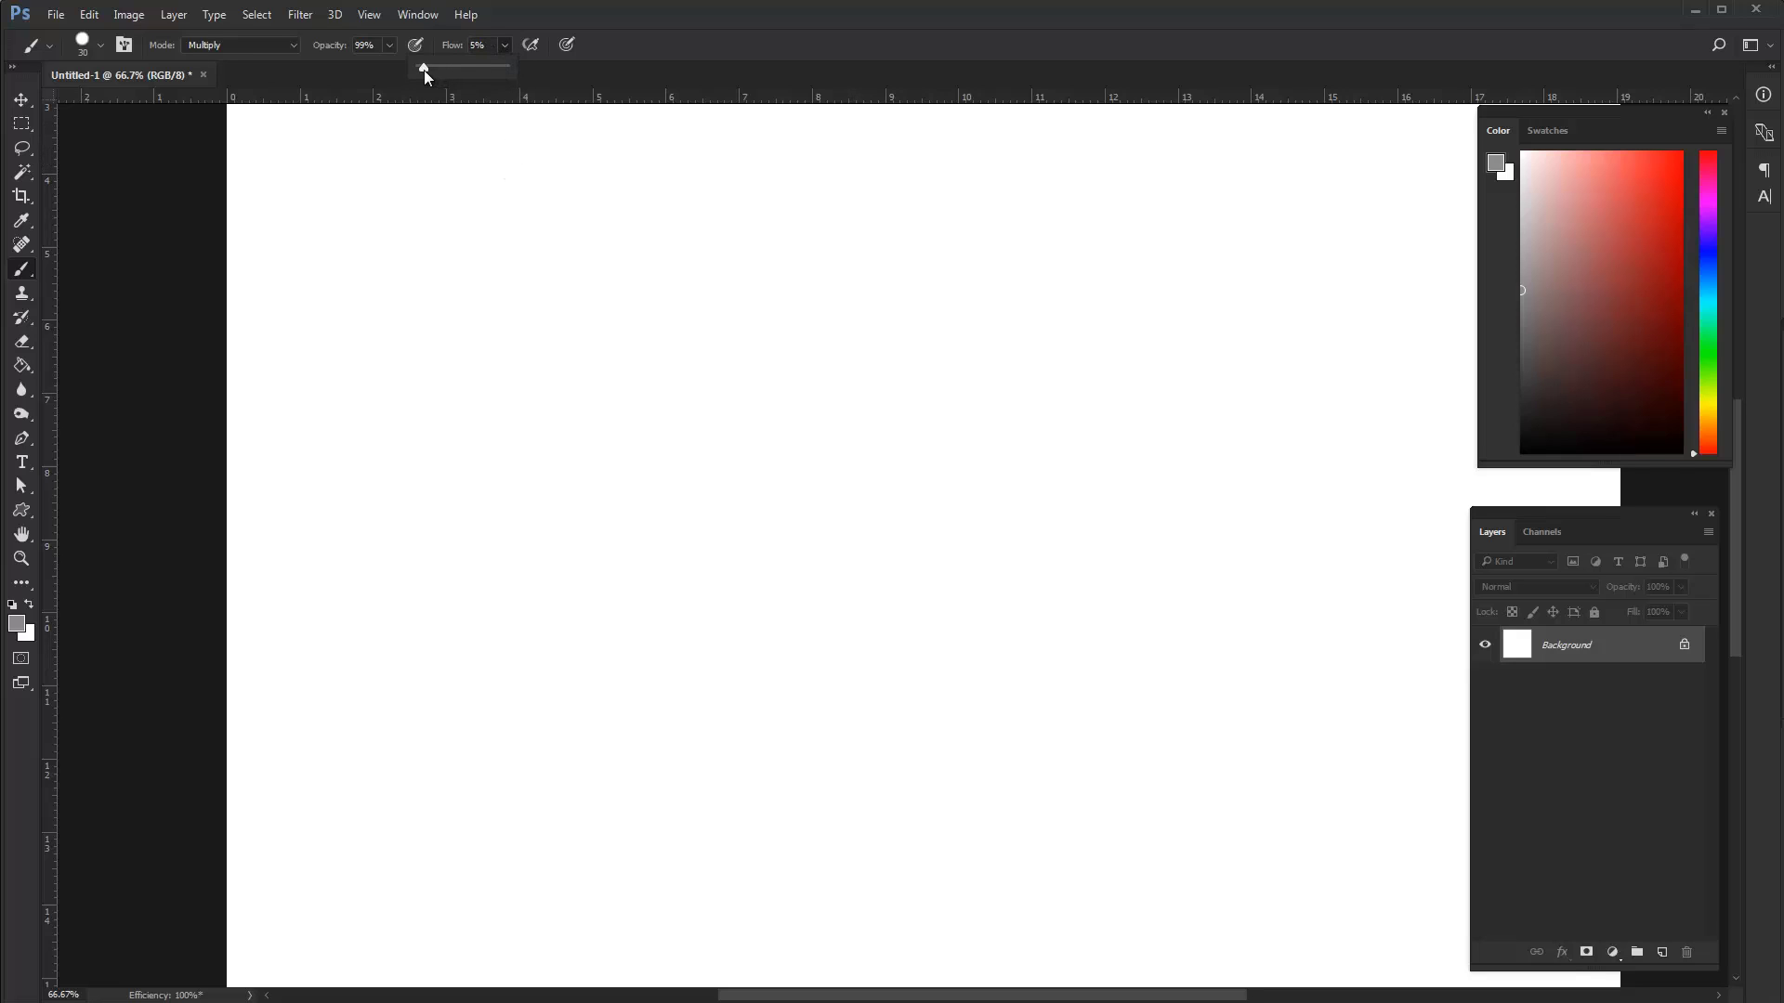
Reset the brush colour to black and build up a dark patch with overlapping strokes at 6% flow
key("d")
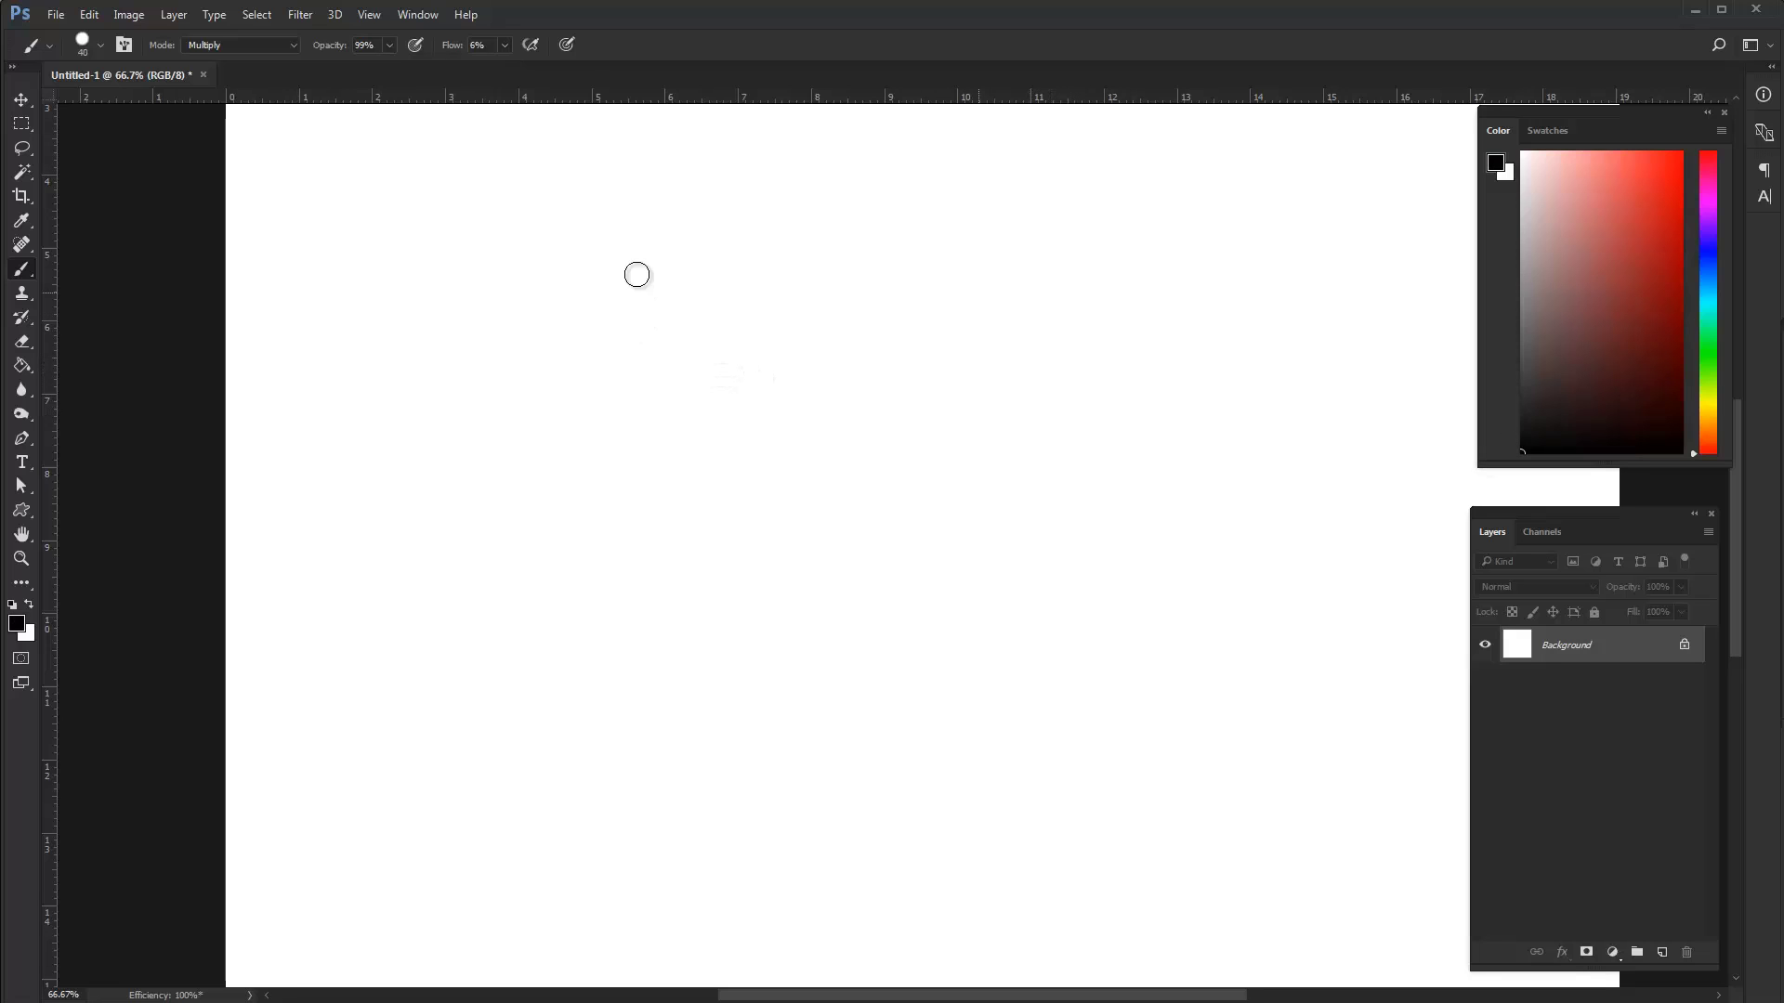
mouse_move(557, 394)
left_mouse_down()
mouse_move(711, 341)
mouse_move(733, 380)
mouse_move(604, 376)
mouse_move(708, 321)
mouse_move(590, 394)
left_mouse_up()
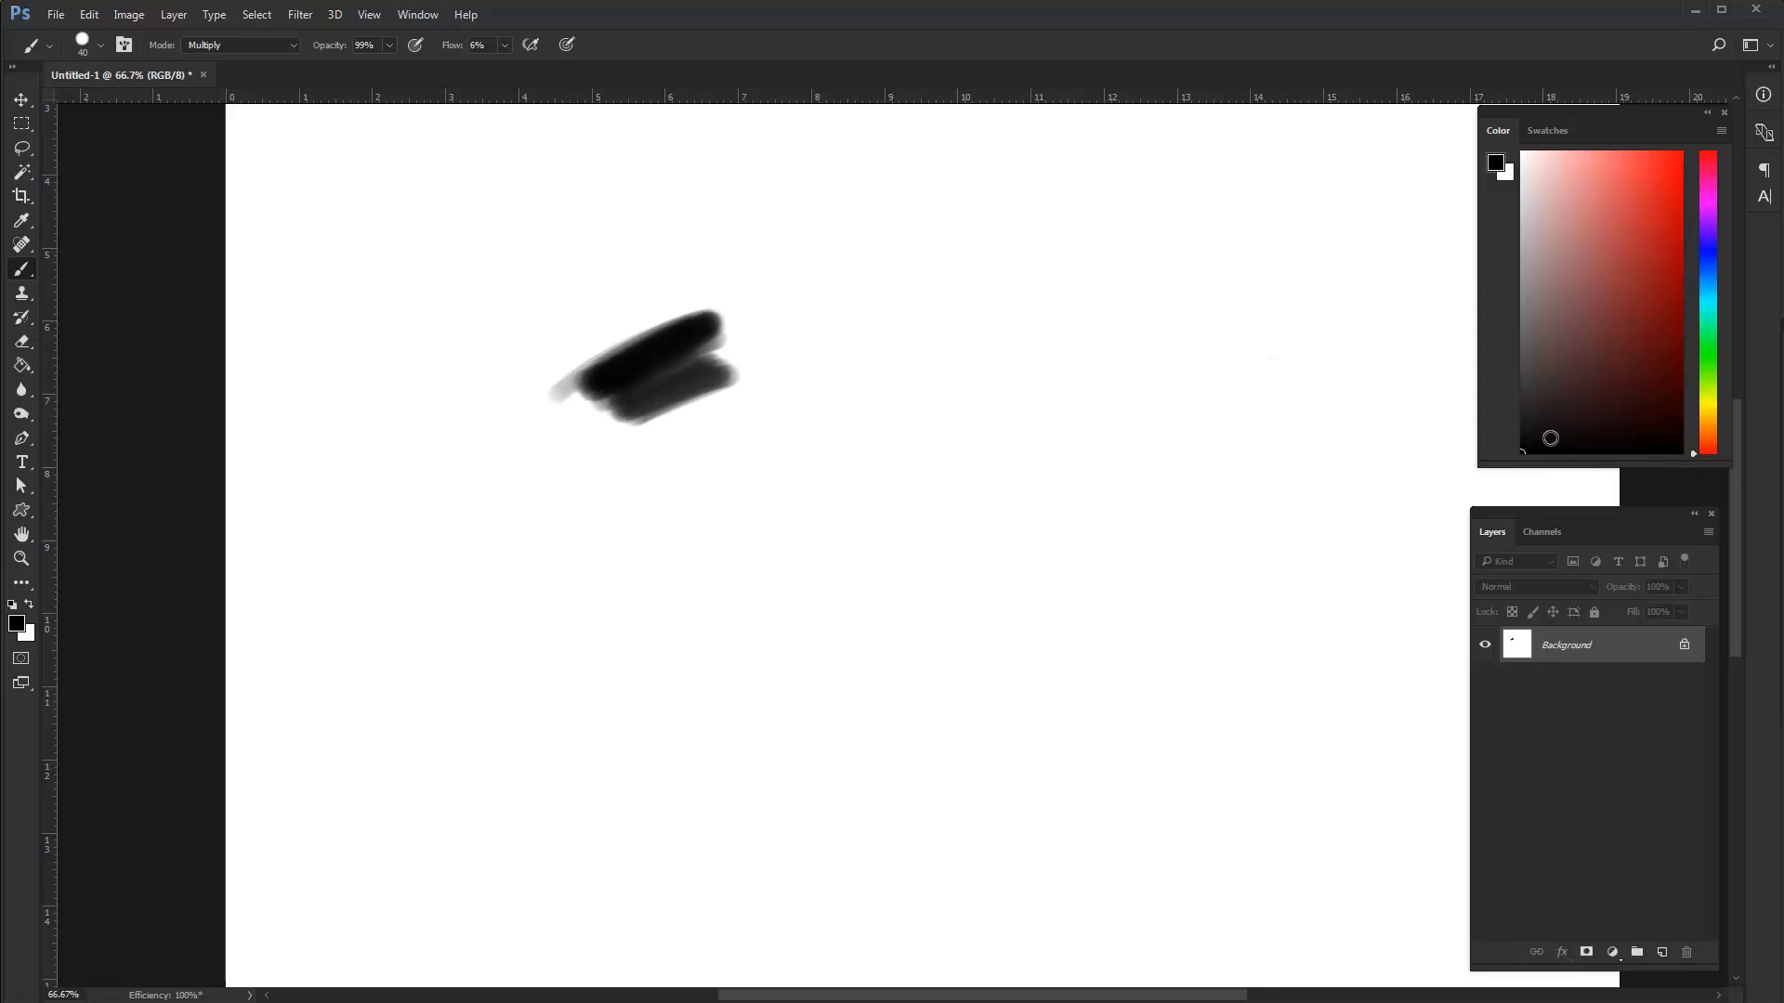
Lower the brush flow to 3% and paint two curved strokes and one long winding stroke
key("shift+0")
key("shift+3")
left_click_drag(695, 474, 966, 354)
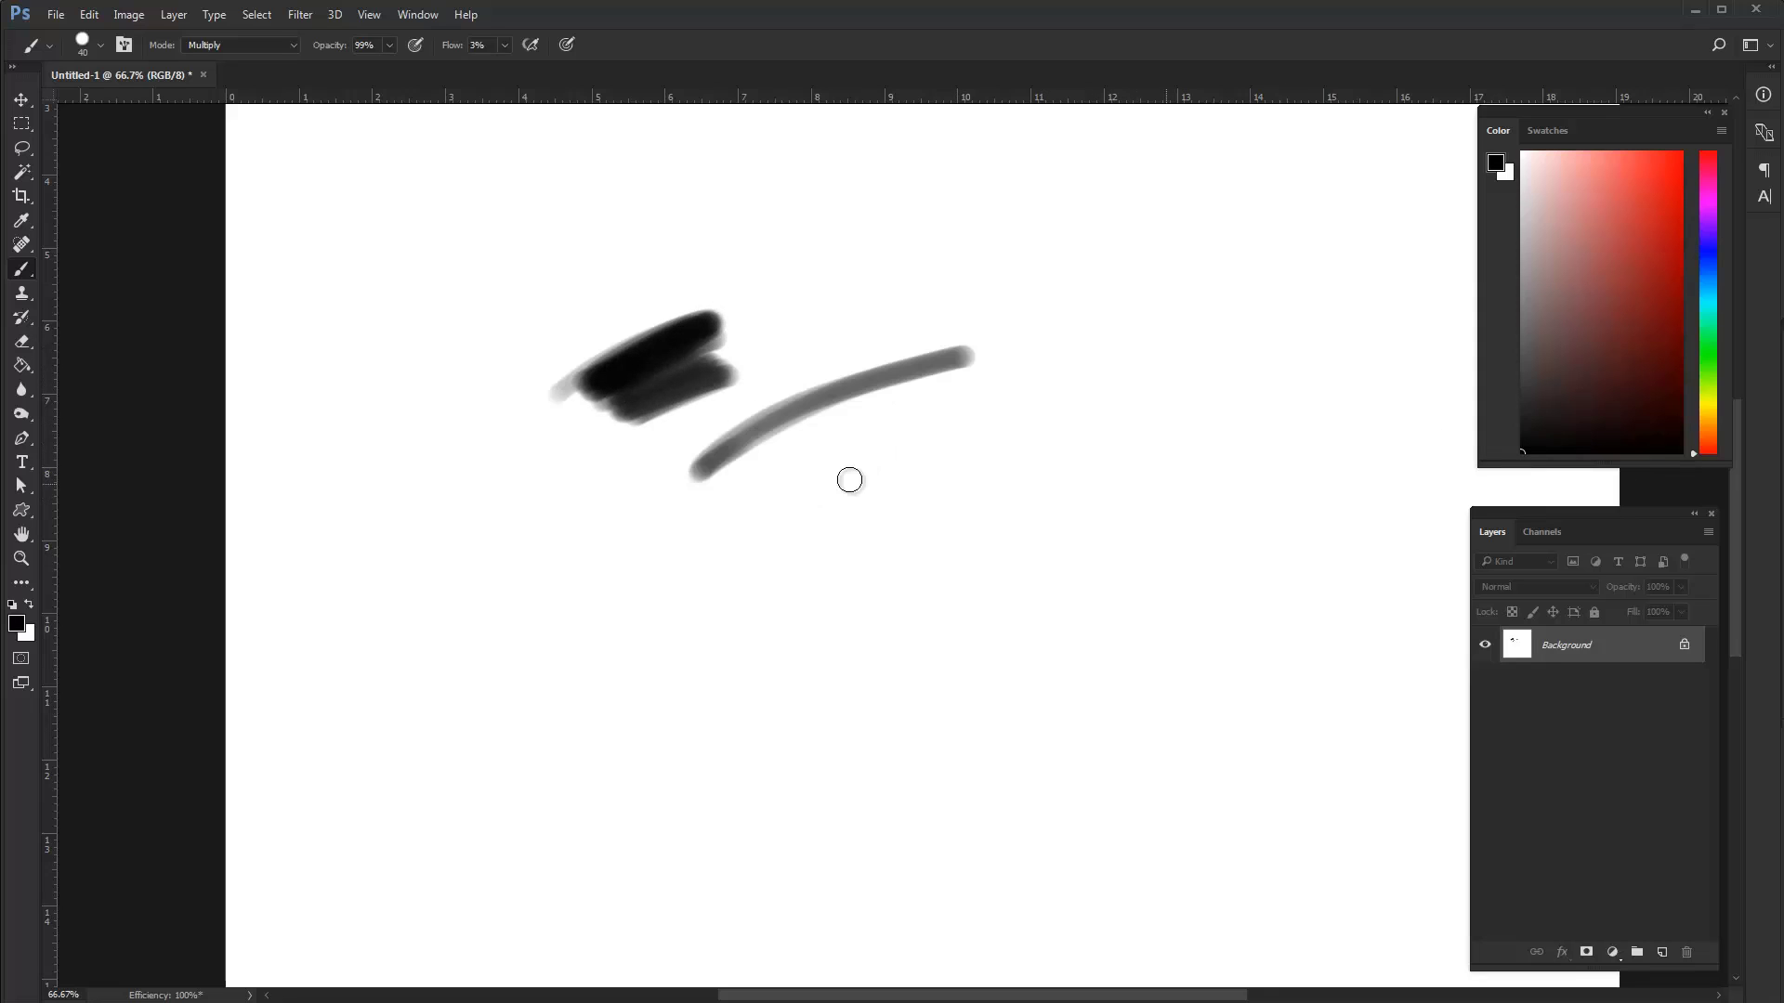
mouse_move(745, 546)
left_mouse_down()
mouse_move(936, 462)
mouse_move(812, 497)
mouse_move(751, 542)
mouse_move(819, 498)
mouse_move(1011, 457)
left_mouse_up()
mouse_move(625, 223)
left_mouse_down()
mouse_move(823, 201)
mouse_move(1013, 230)
mouse_move(852, 264)
mouse_move(1152, 303)
mouse_move(1145, 359)
mouse_move(1067, 407)
mouse_move(1126, 425)
left_mouse_up()
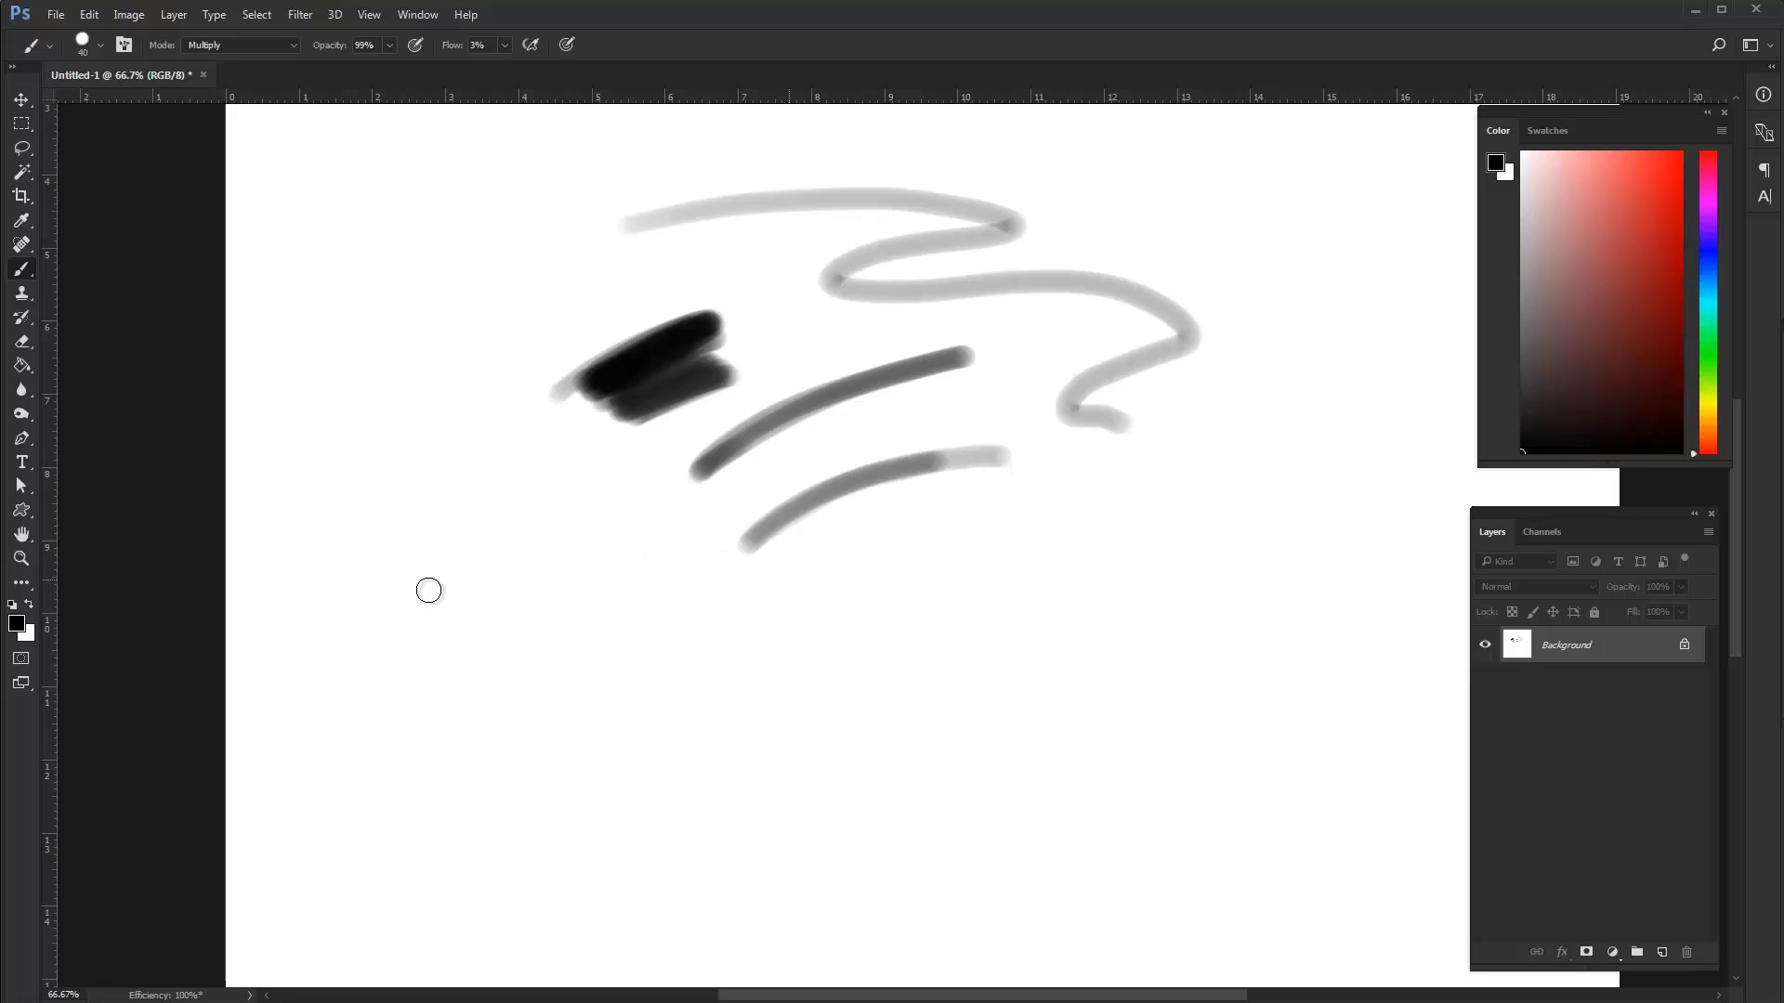
Build up two soft layered patches of overlapping black strokes below the curved strokes
mouse_move(399, 617)
left_mouse_down()
mouse_move(545, 558)
mouse_move(488, 615)
mouse_move(589, 594)
mouse_move(565, 622)
mouse_move(605, 639)
mouse_move(509, 674)
mouse_move(595, 618)
mouse_move(497, 650)
mouse_move(487, 634)
mouse_move(571, 576)
left_mouse_up()
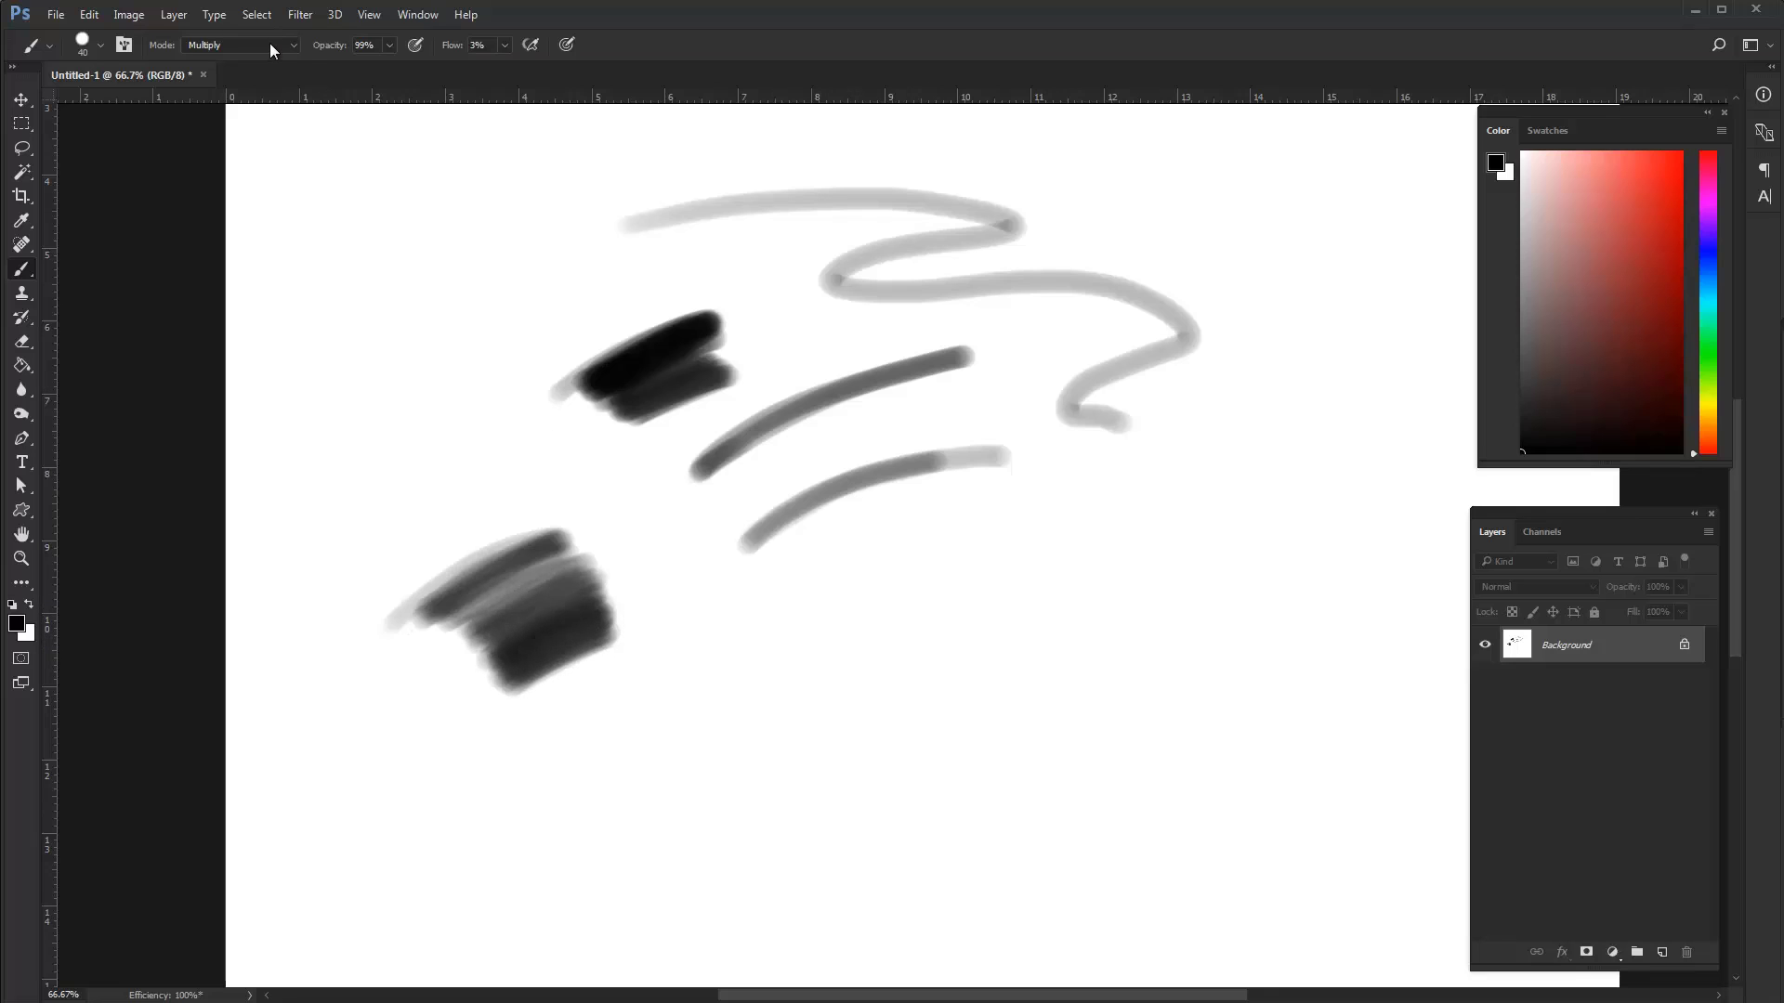
scroll(275, 43, "up", 5)
mouse_move(905, 568)
left_mouse_down()
mouse_move(724, 621)
mouse_move(856, 585)
mouse_move(862, 616)
mouse_move(929, 646)
left_mouse_up()
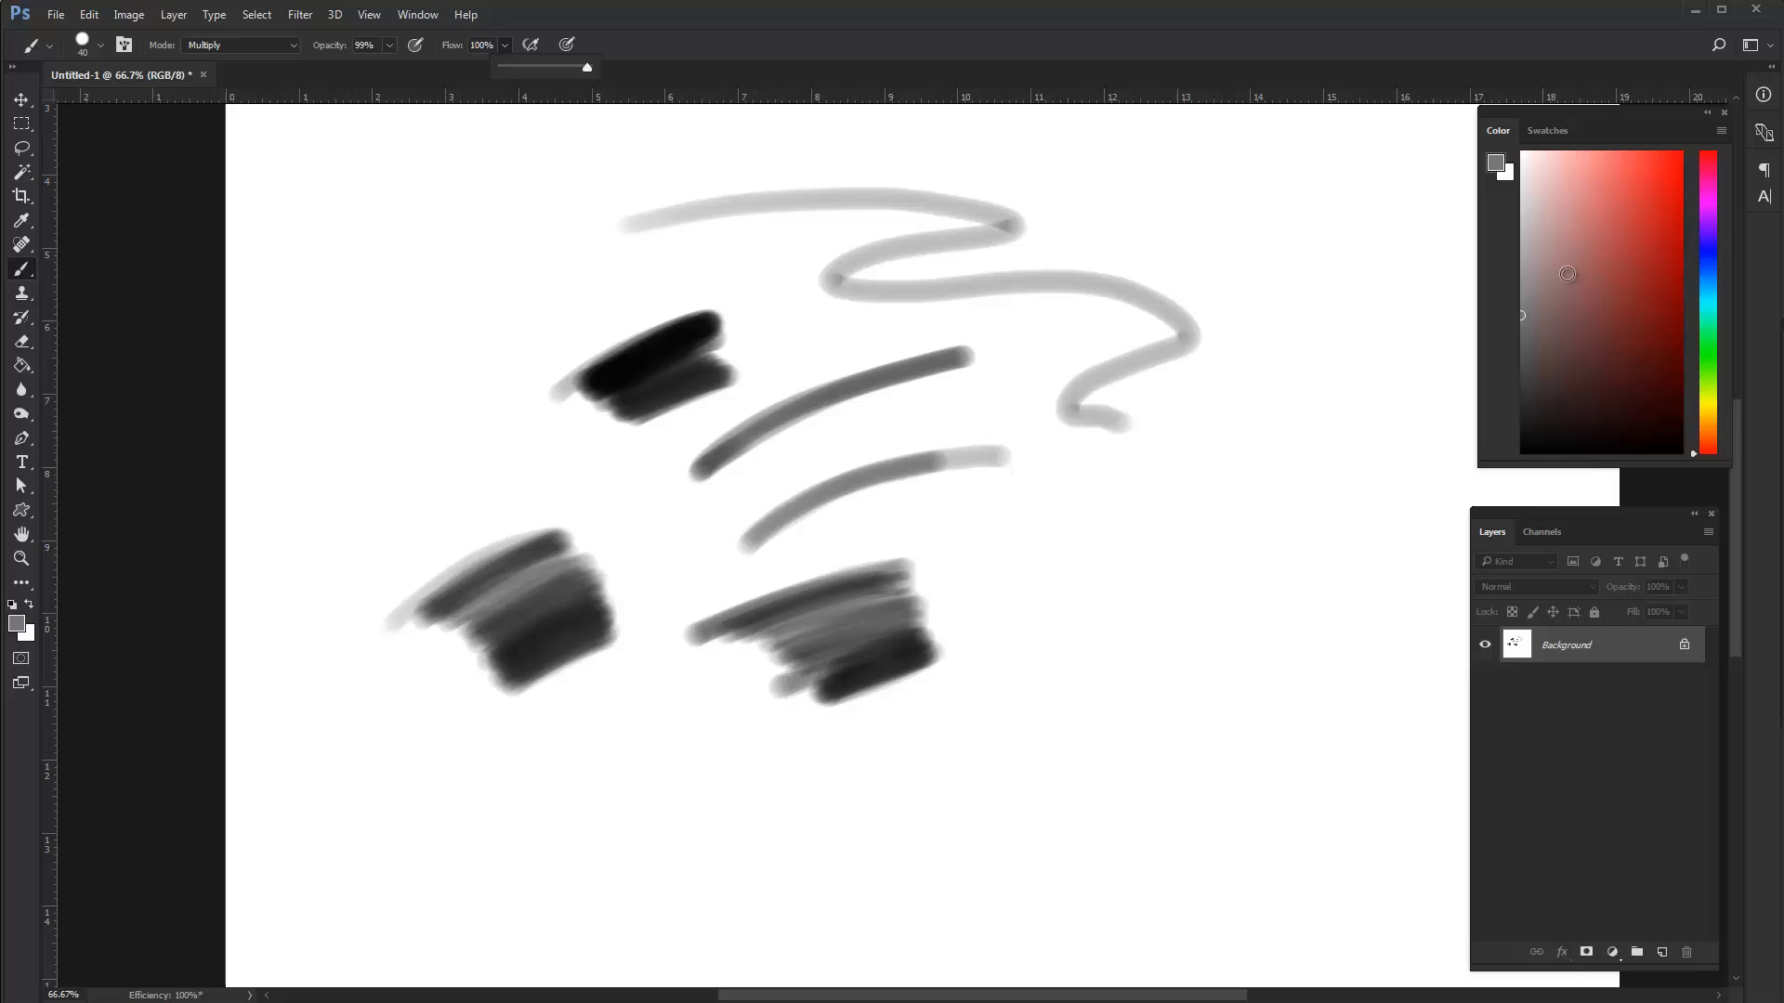
Paint crossing grey strokes in Multiply mode at 100% flow beside the first black patch
left_click_drag(283, 397, 492, 295)
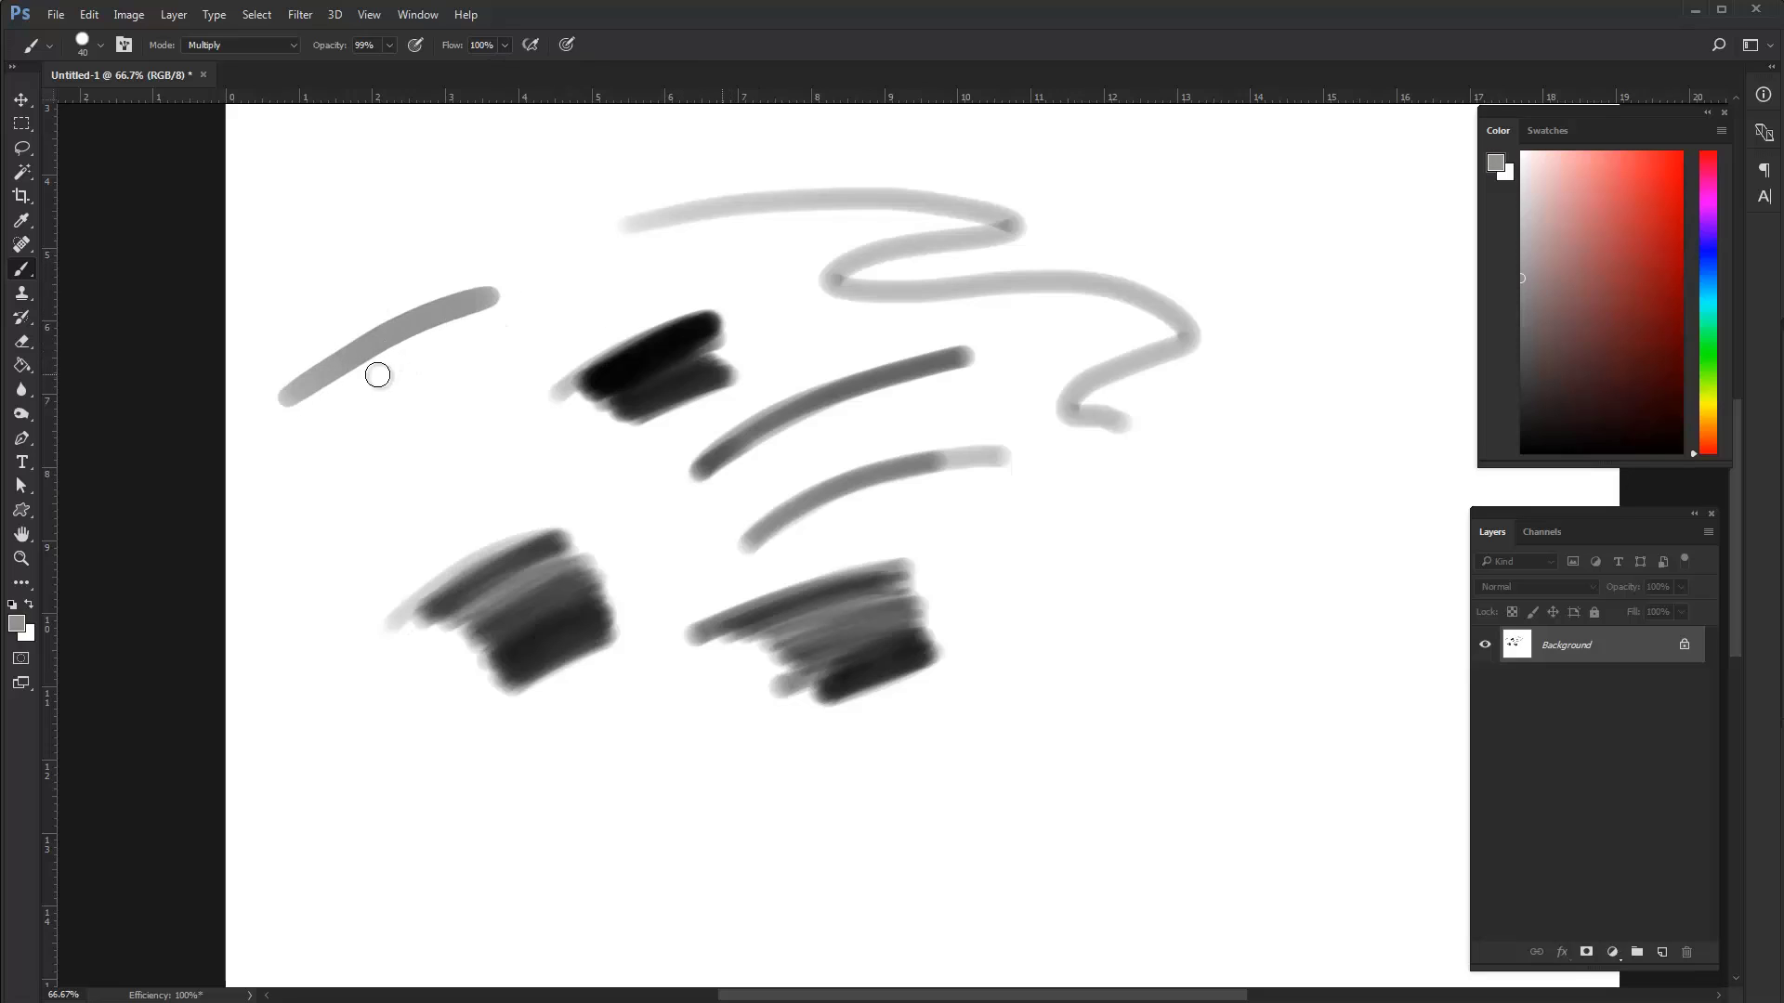
left_click_drag(323, 423, 476, 257)
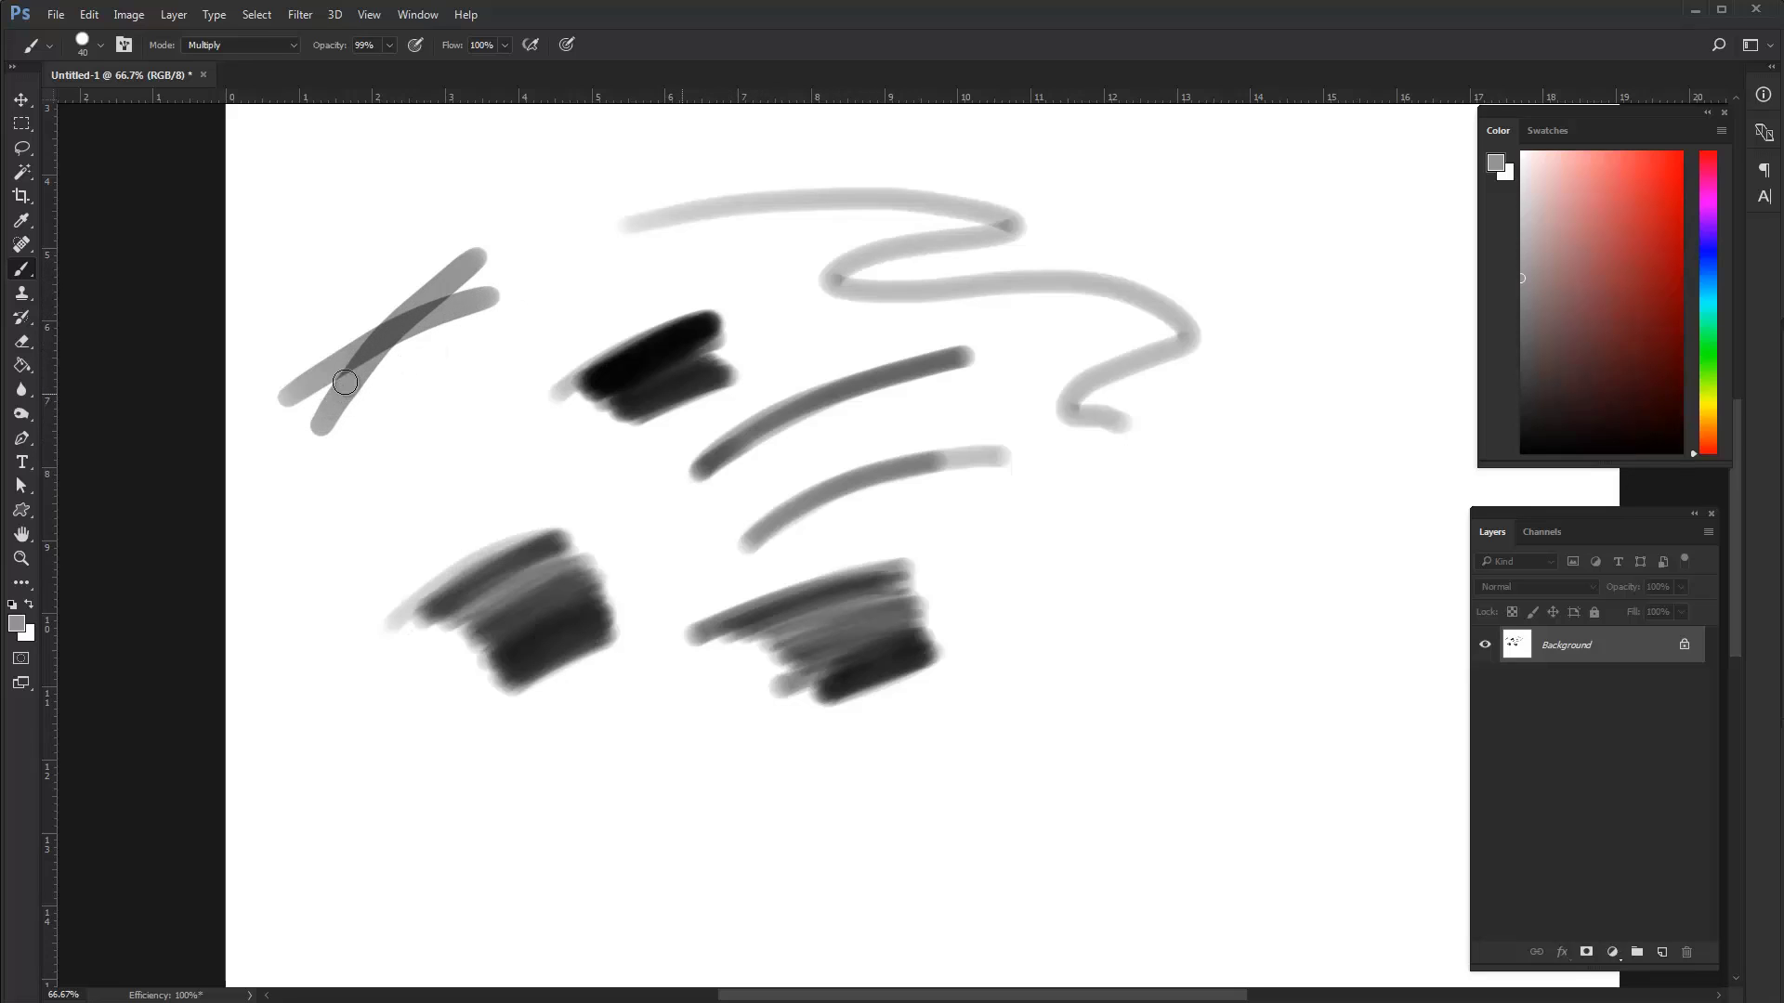
mouse_move(331, 404)
left_mouse_down()
mouse_move(441, 292)
mouse_move(420, 379)
left_mouse_up()
left_click_drag(349, 299, 418, 374)
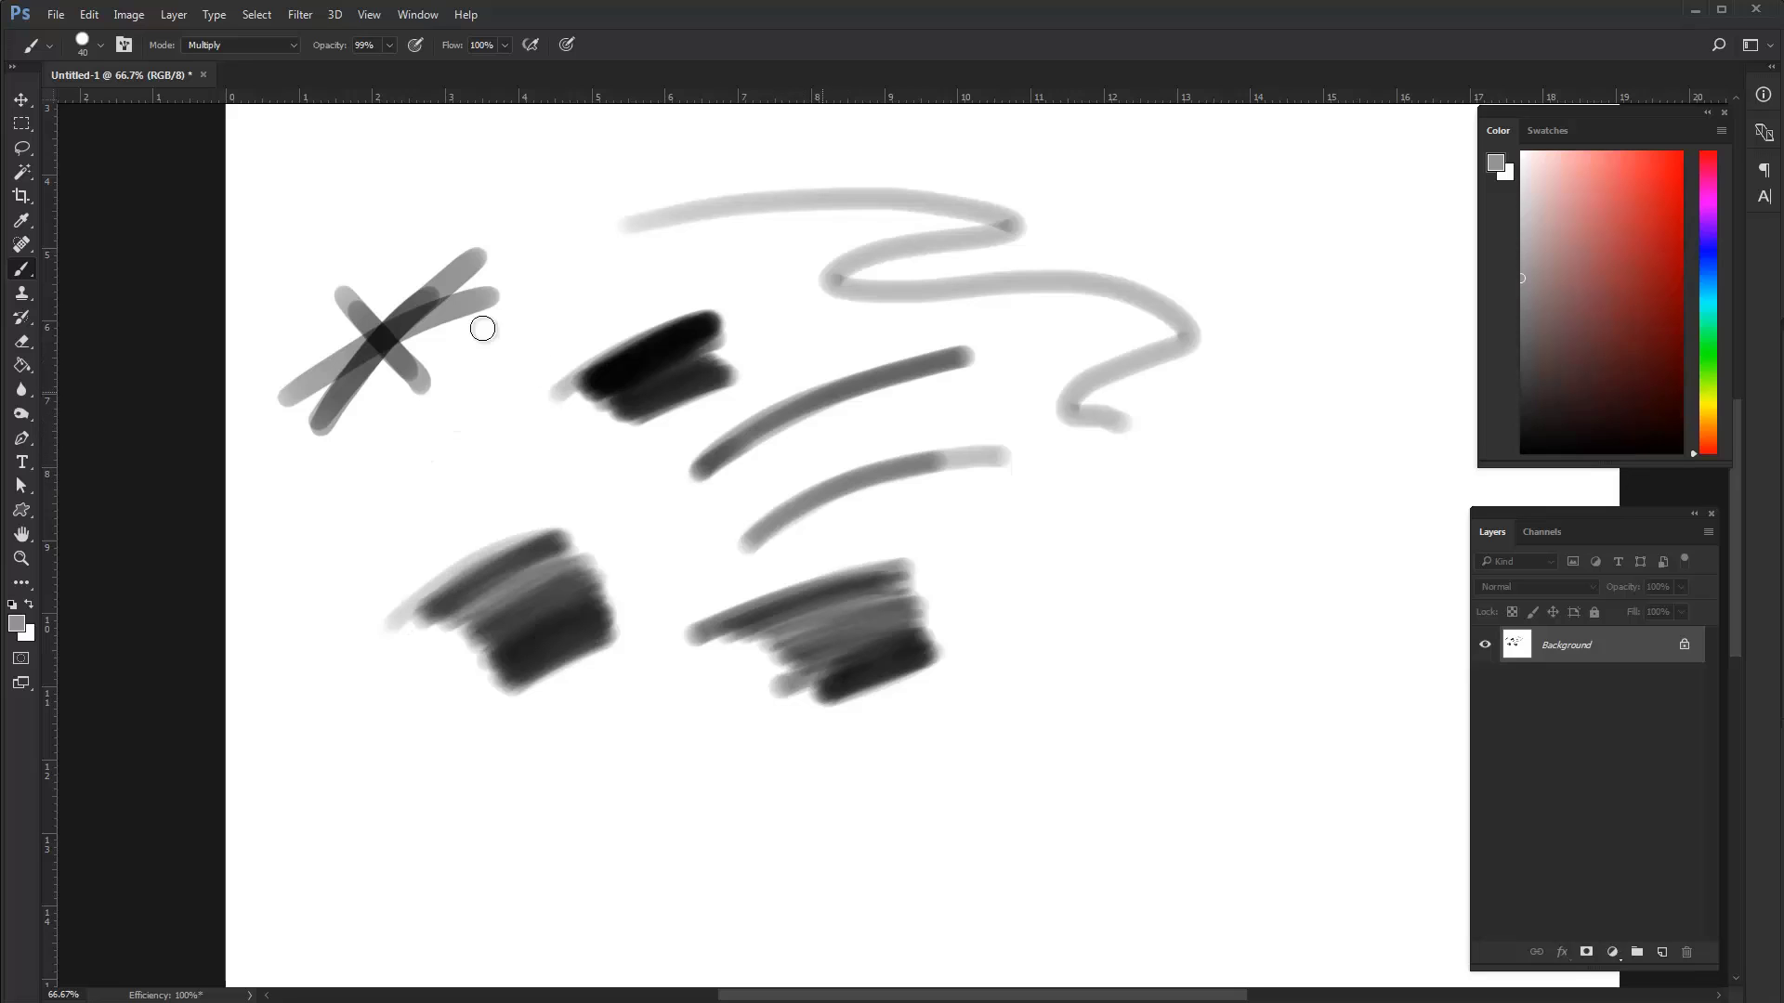
Set the brush to Normal mode with 5% flow and paint a soft grey patch below the others
left_click(285, 47)
left_click(258, 64)
left_click(505, 45)
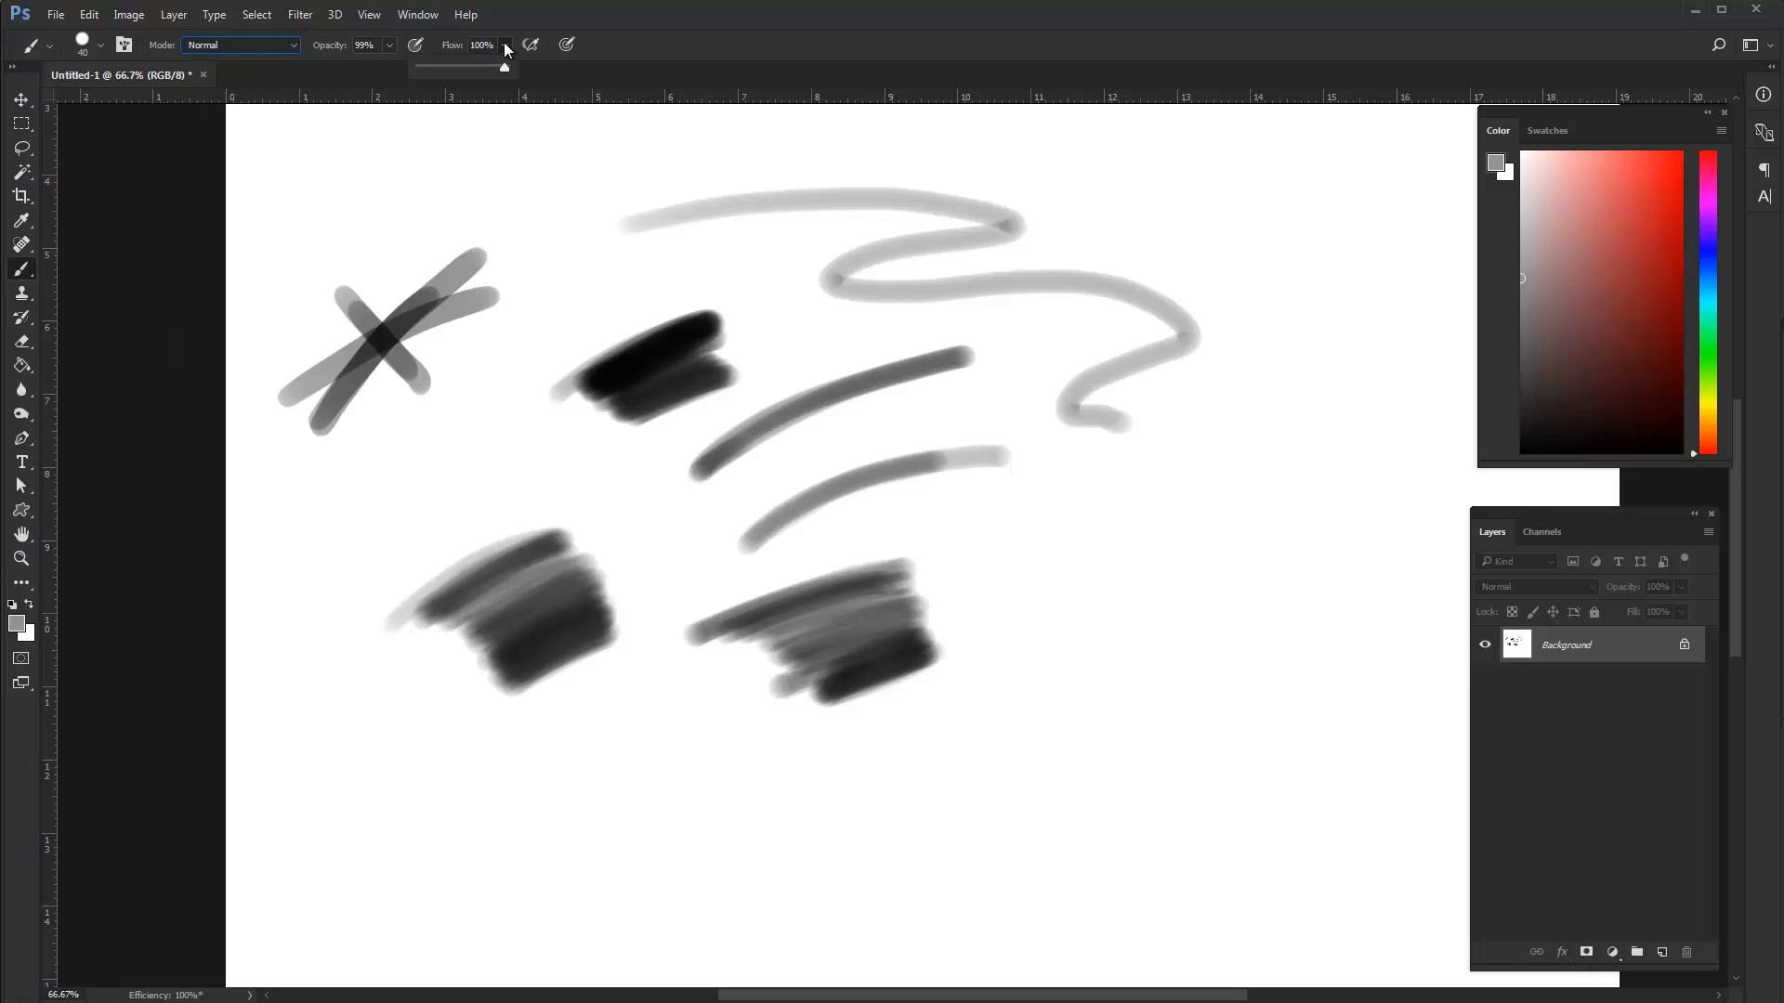
left_click_drag(425, 66, 424, 67)
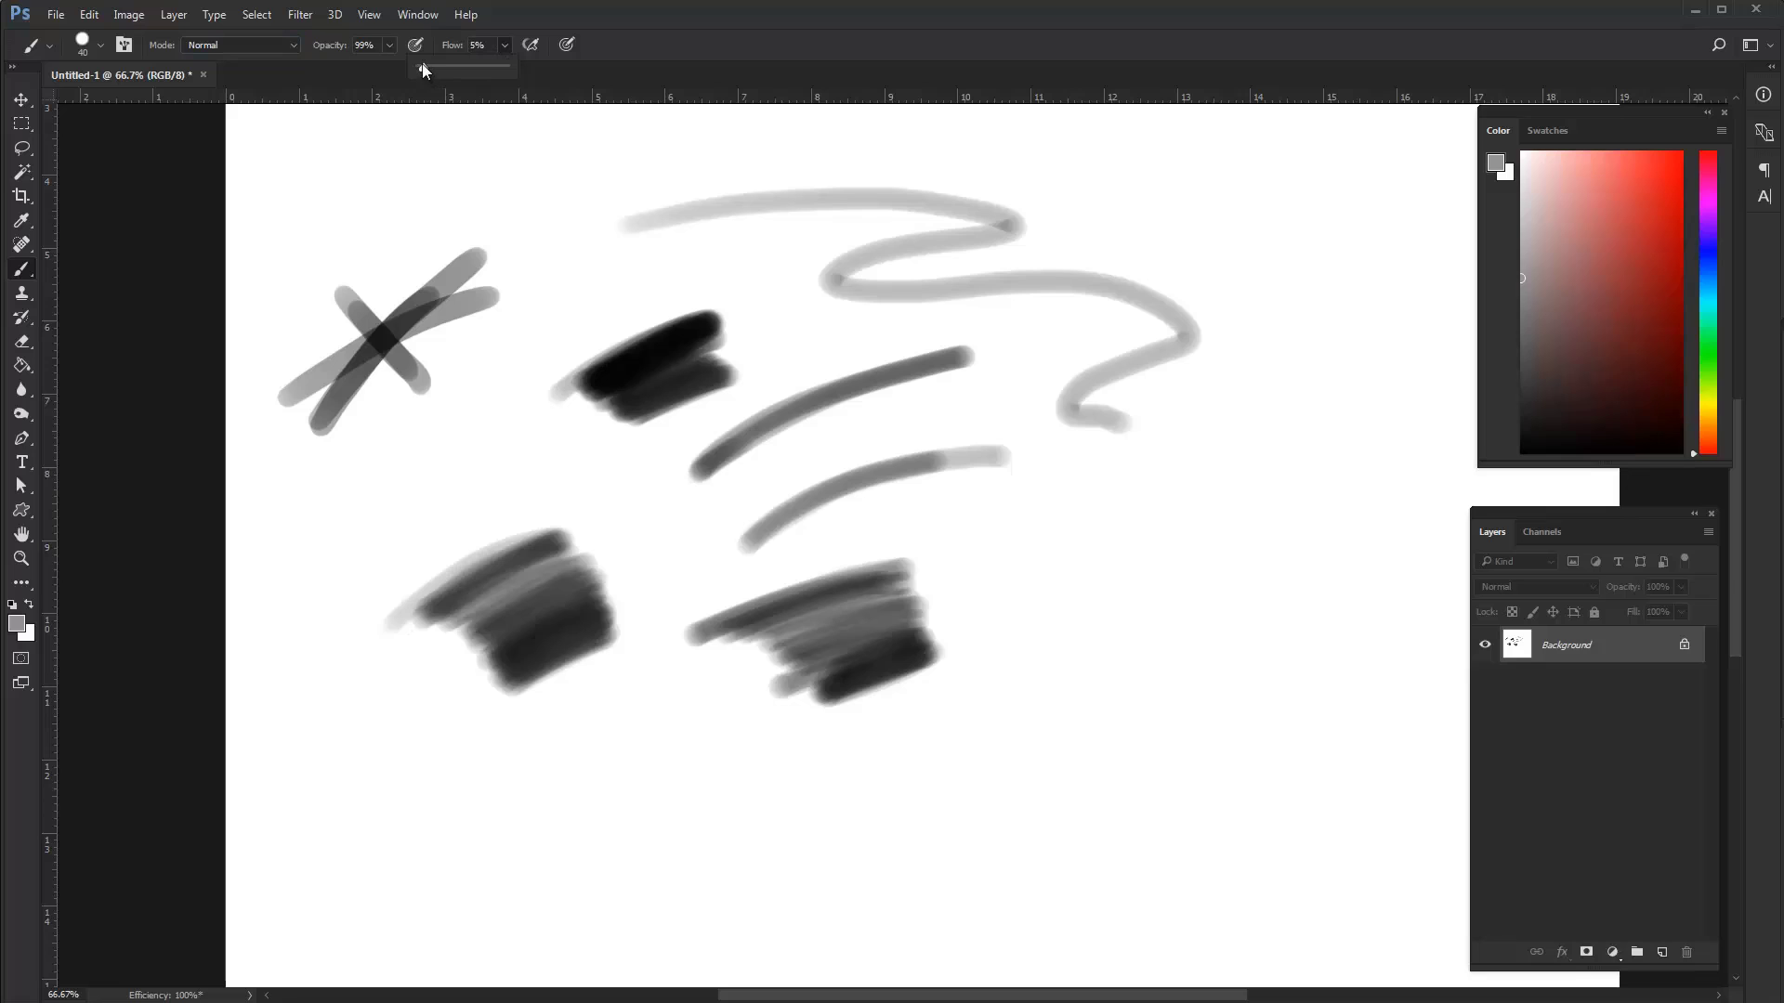
left_click(587, 790)
left_click_drag(589, 777, 561, 797)
mouse_move(655, 759)
left_mouse_down()
mouse_move(717, 748)
mouse_move(621, 790)
mouse_move(704, 759)
mouse_move(682, 779)
mouse_move(708, 776)
mouse_move(636, 800)
mouse_move(711, 771)
left_mouse_up()
Reset the brush colour to black, paint a layered dark patch beside the others, and set the flow to 100%
key("d")
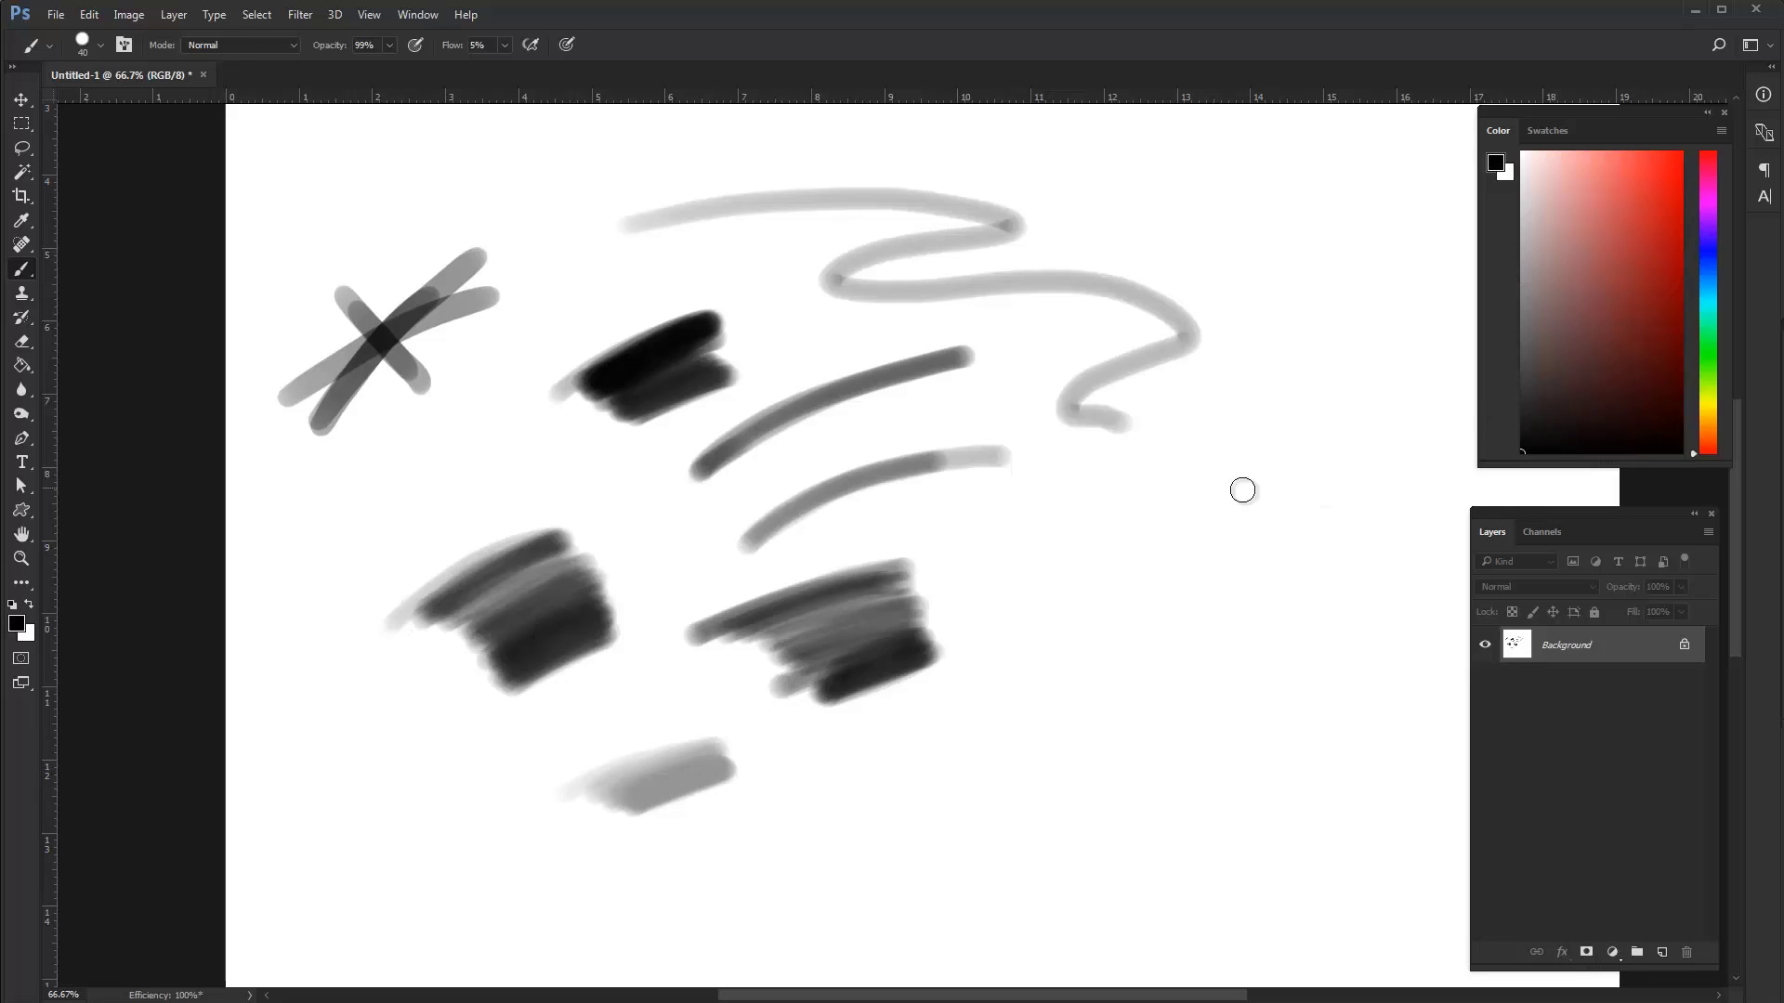
mouse_move(1007, 573)
left_mouse_down()
mouse_move(1127, 581)
mouse_move(1155, 610)
mouse_move(1102, 618)
mouse_move(1142, 613)
mouse_move(1096, 636)
mouse_move(1151, 626)
mouse_move(1111, 644)
mouse_move(1119, 664)
left_mouse_up()
left_click(504, 45)
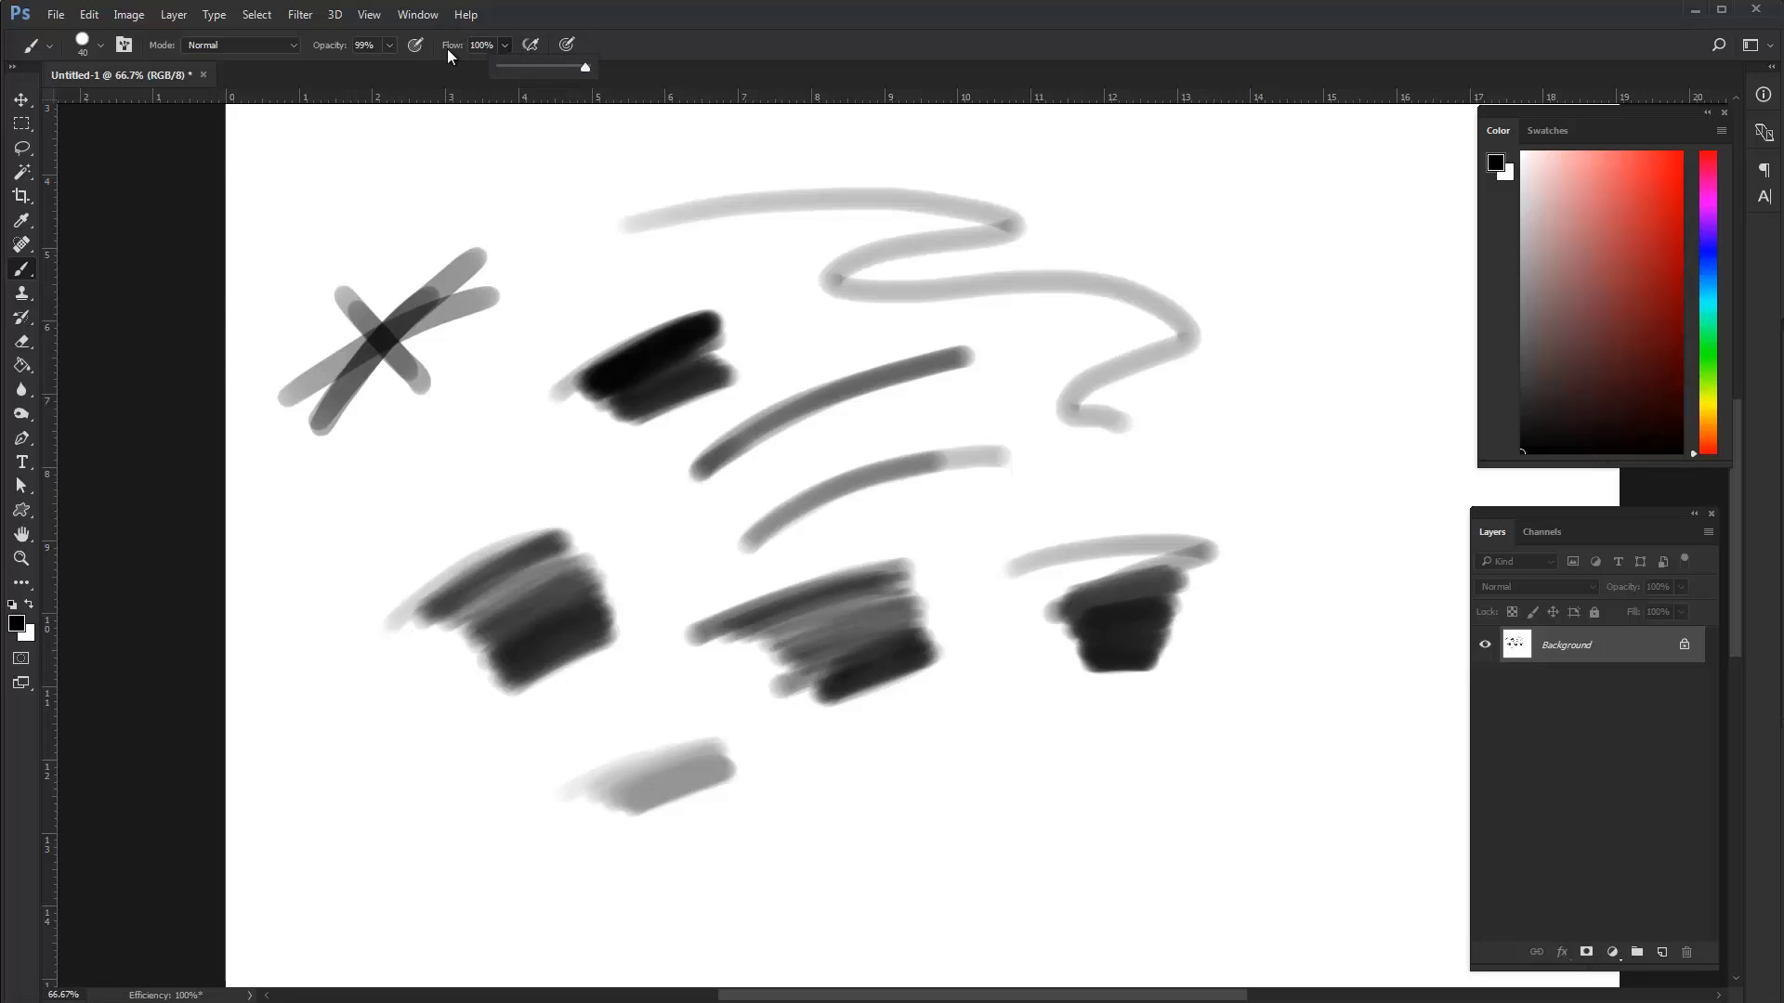
Set the brush to Multiply mode and paint overlapping strokes into a dark patch below the crossed strokes
left_click(276, 45)
left_click(231, 128)
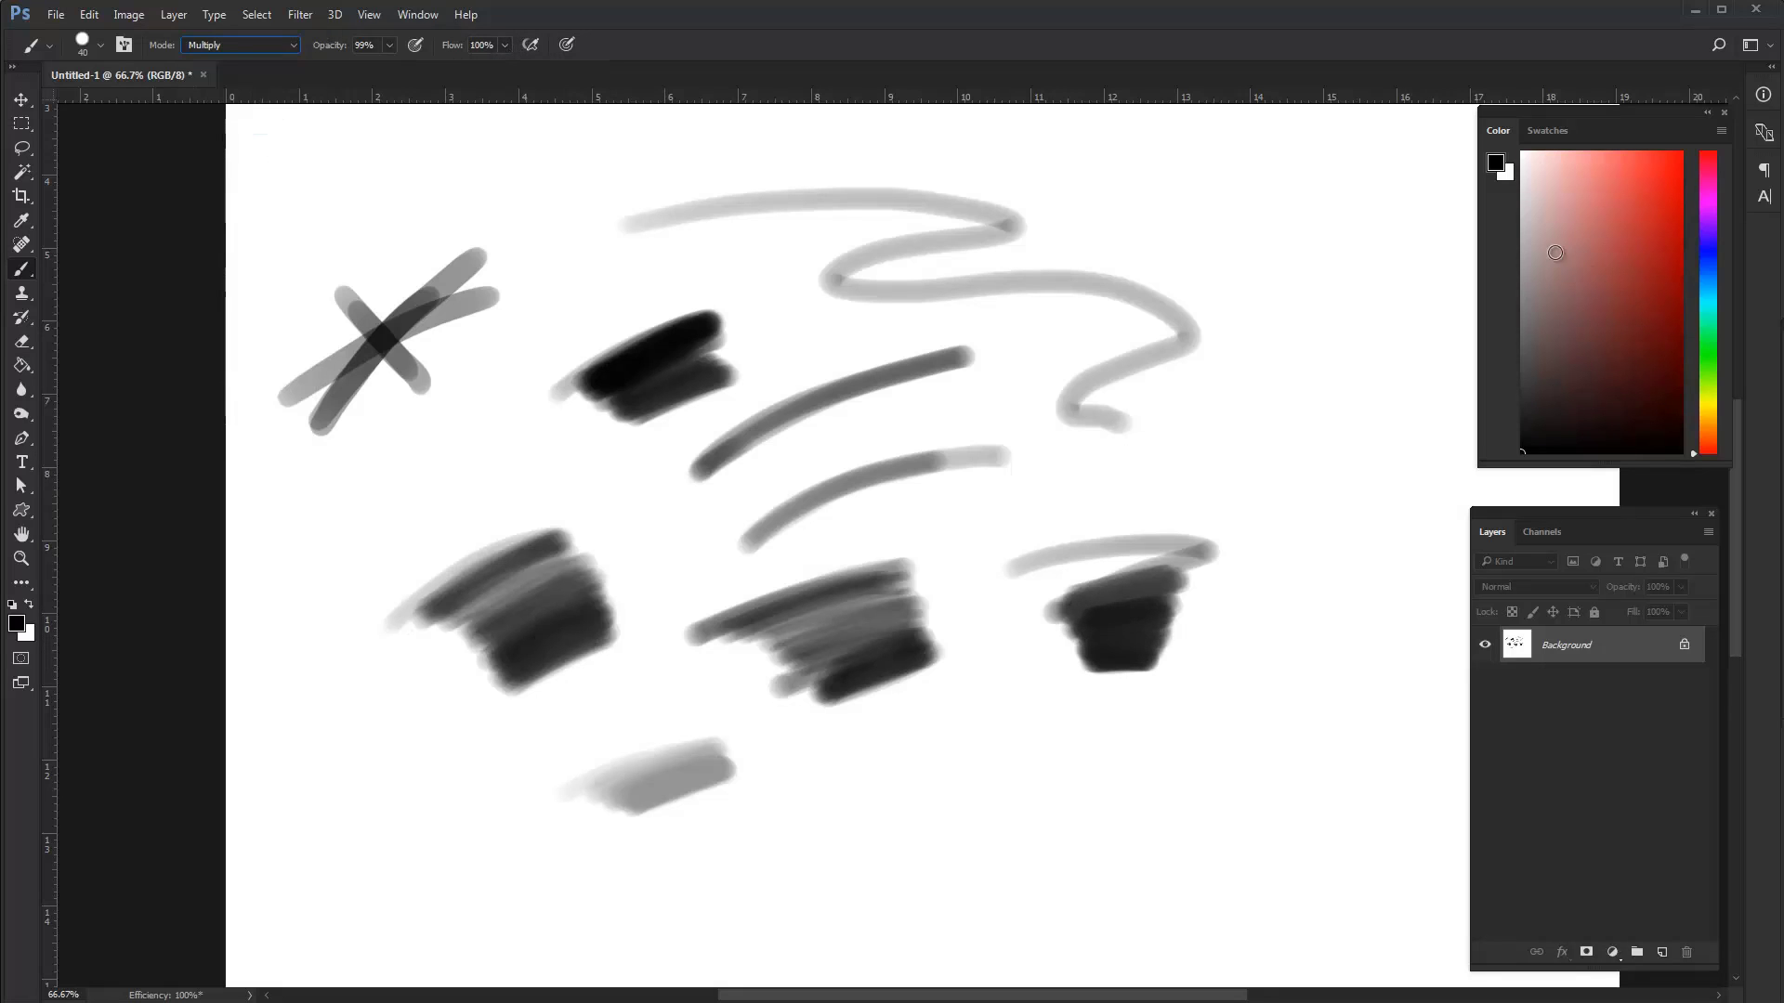
left_click(1522, 279)
key("d")
mouse_move(349, 495)
left_mouse_down()
mouse_move(502, 469)
mouse_move(372, 492)
mouse_move(511, 438)
left_mouse_up()
Choose a mid grey, paint a flat patch beside the soft grey one, and layer a second Multiply pass over it
left_click(1561, 351)
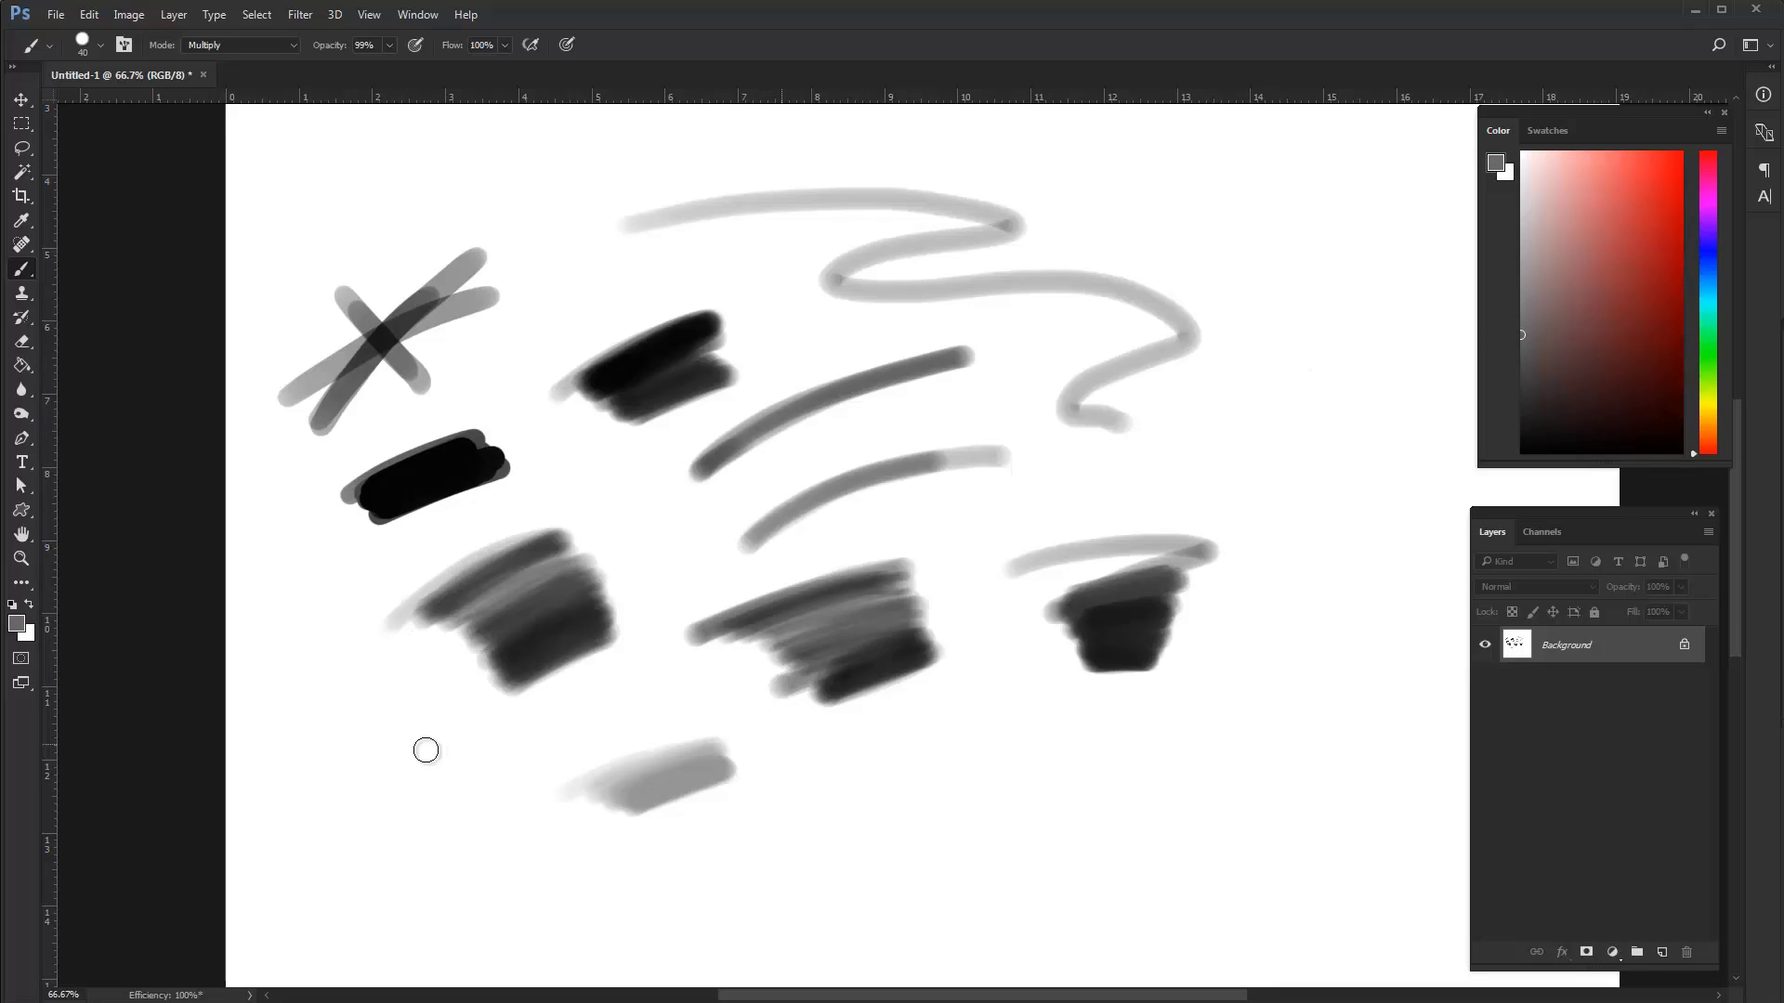
mouse_move(420, 757)
left_mouse_down()
mouse_move(391, 785)
mouse_move(460, 757)
mouse_move(390, 806)
mouse_move(479, 766)
mouse_move(372, 818)
mouse_move(497, 757)
mouse_move(366, 802)
left_mouse_up()
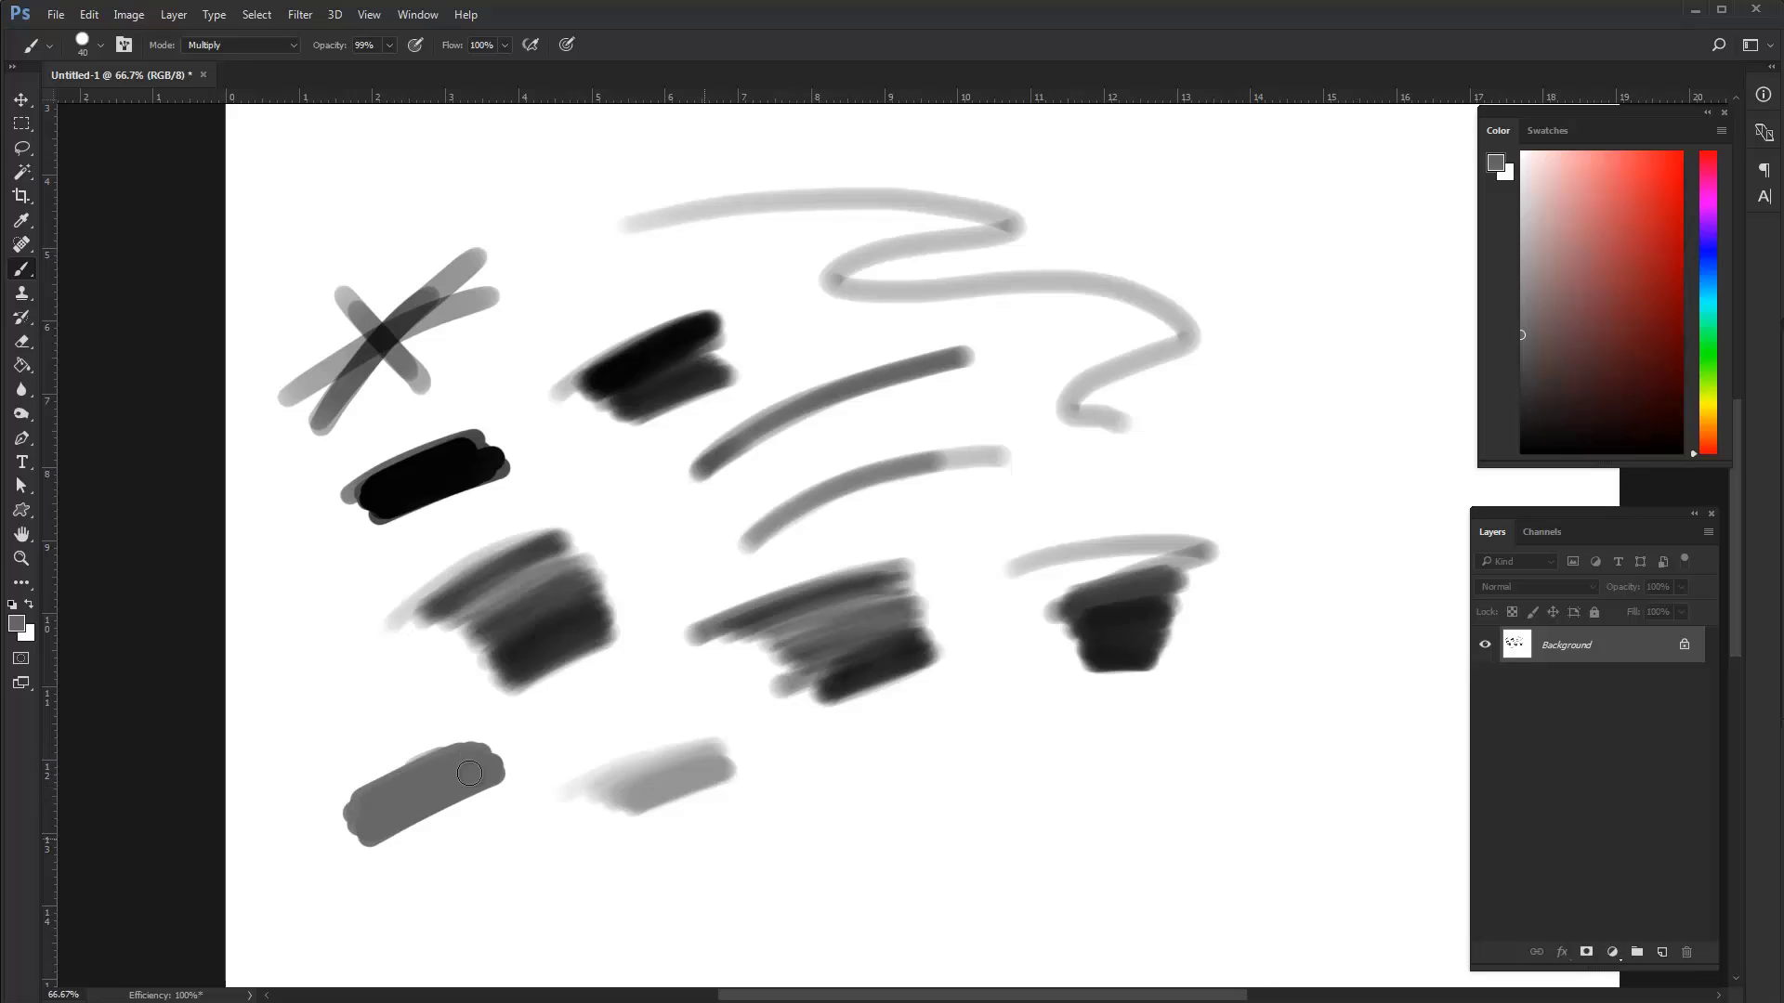
mouse_move(479, 773)
left_mouse_down()
mouse_move(426, 803)
mouse_move(464, 804)
mouse_move(387, 840)
left_mouse_up()
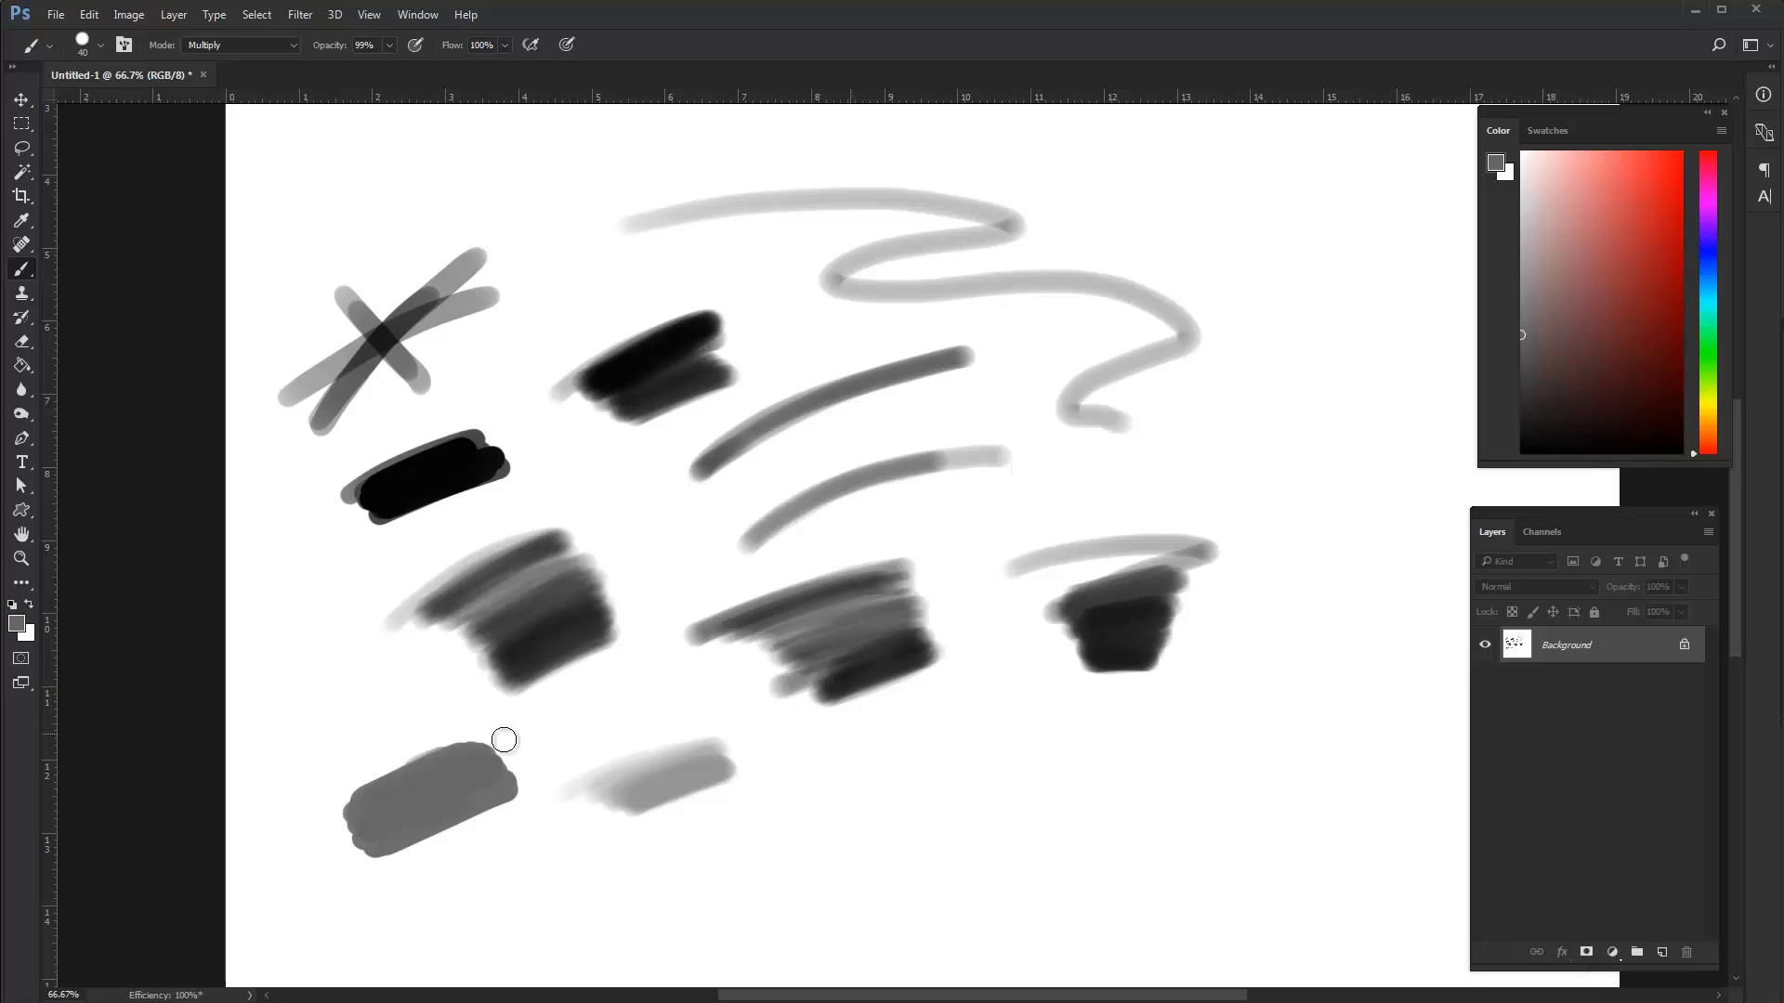
mouse_move(424, 766)
left_mouse_down()
mouse_move(365, 811)
mouse_move(484, 765)
mouse_move(400, 844)
mouse_move(475, 812)
left_mouse_up()
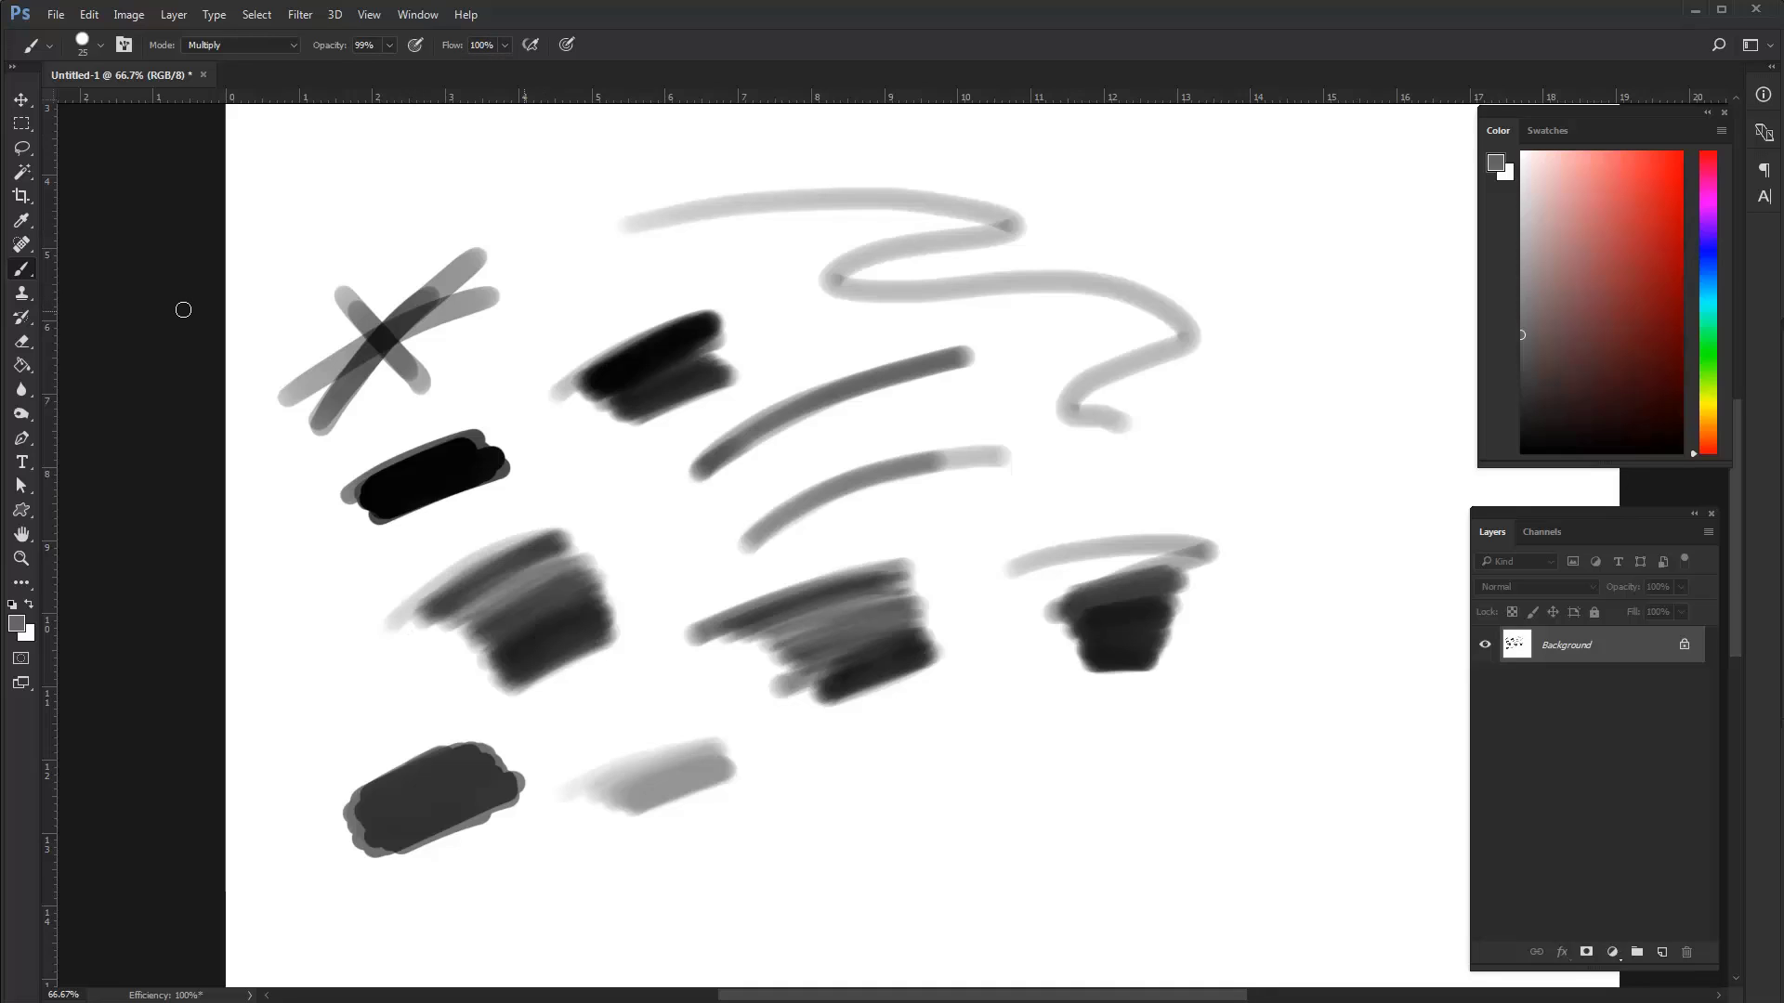
Clear the canvas to white and sketch a face's eye, nose and cheek contour with grey Multiply strokes
key("ctrl+BackSpace")
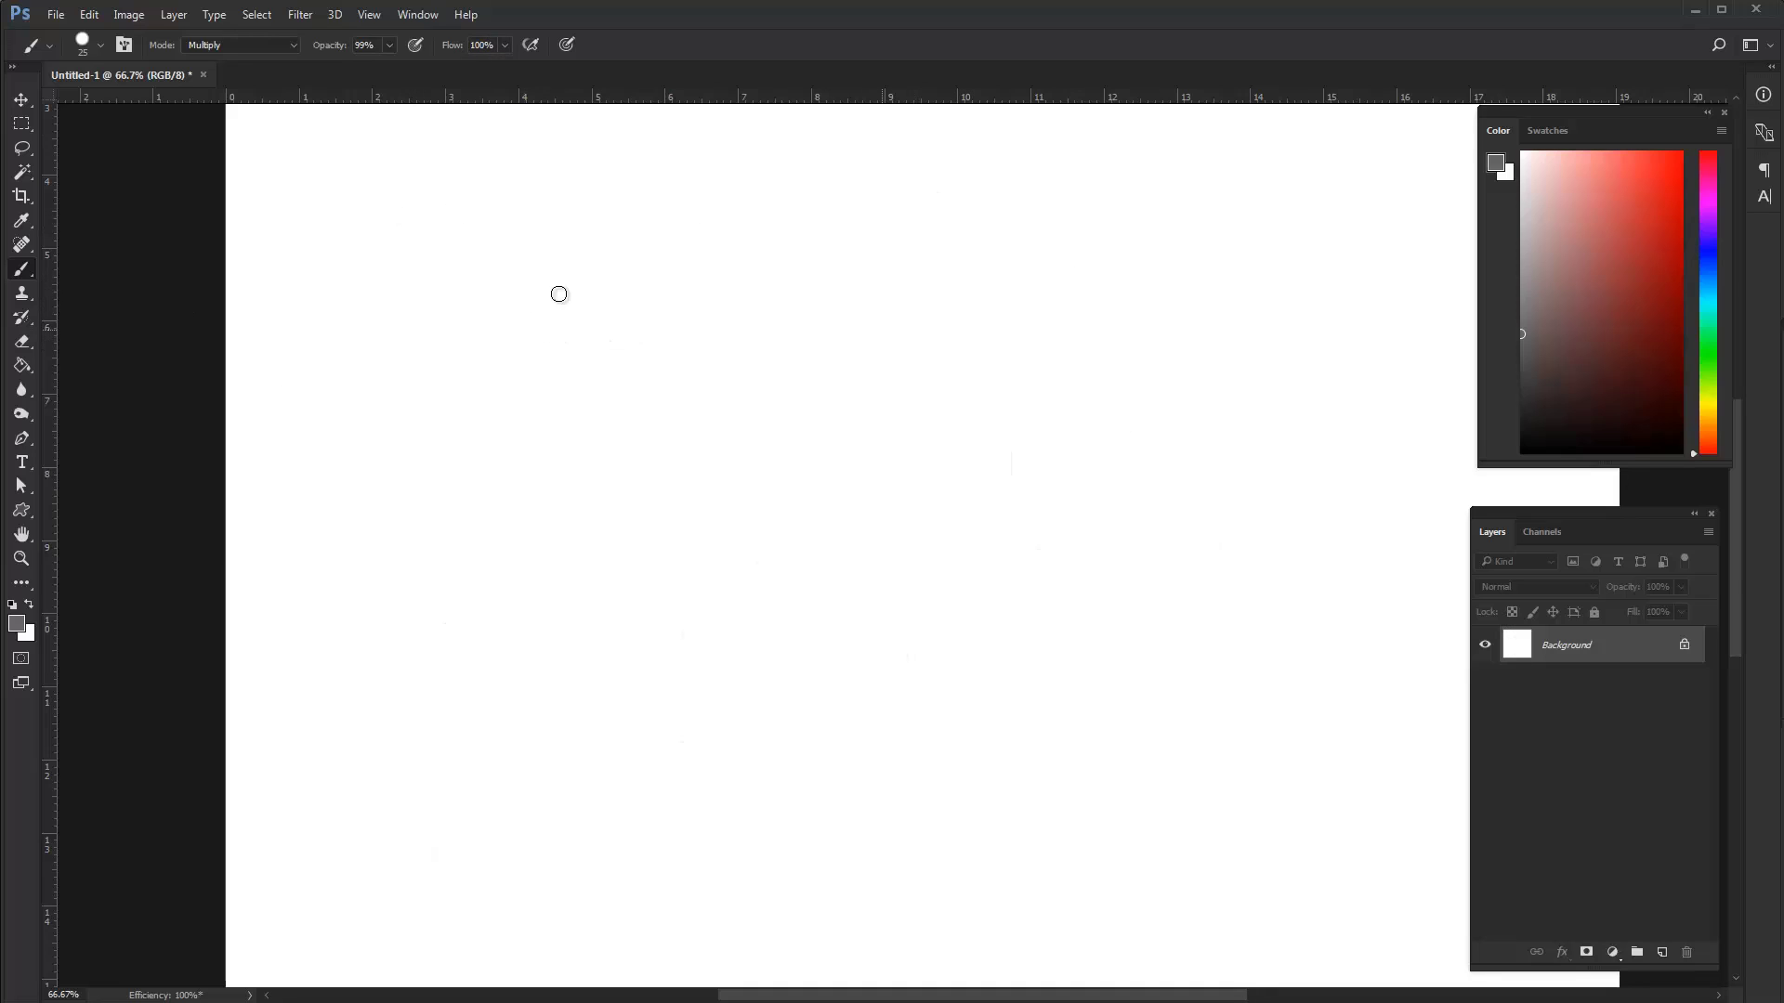
mouse_move(558, 293)
left_mouse_down()
mouse_move(586, 232)
mouse_move(532, 418)
mouse_move(624, 404)
mouse_move(687, 251)
mouse_move(820, 219)
mouse_move(710, 255)
mouse_move(783, 316)
left_mouse_up()
left_click_drag(692, 399, 661, 478)
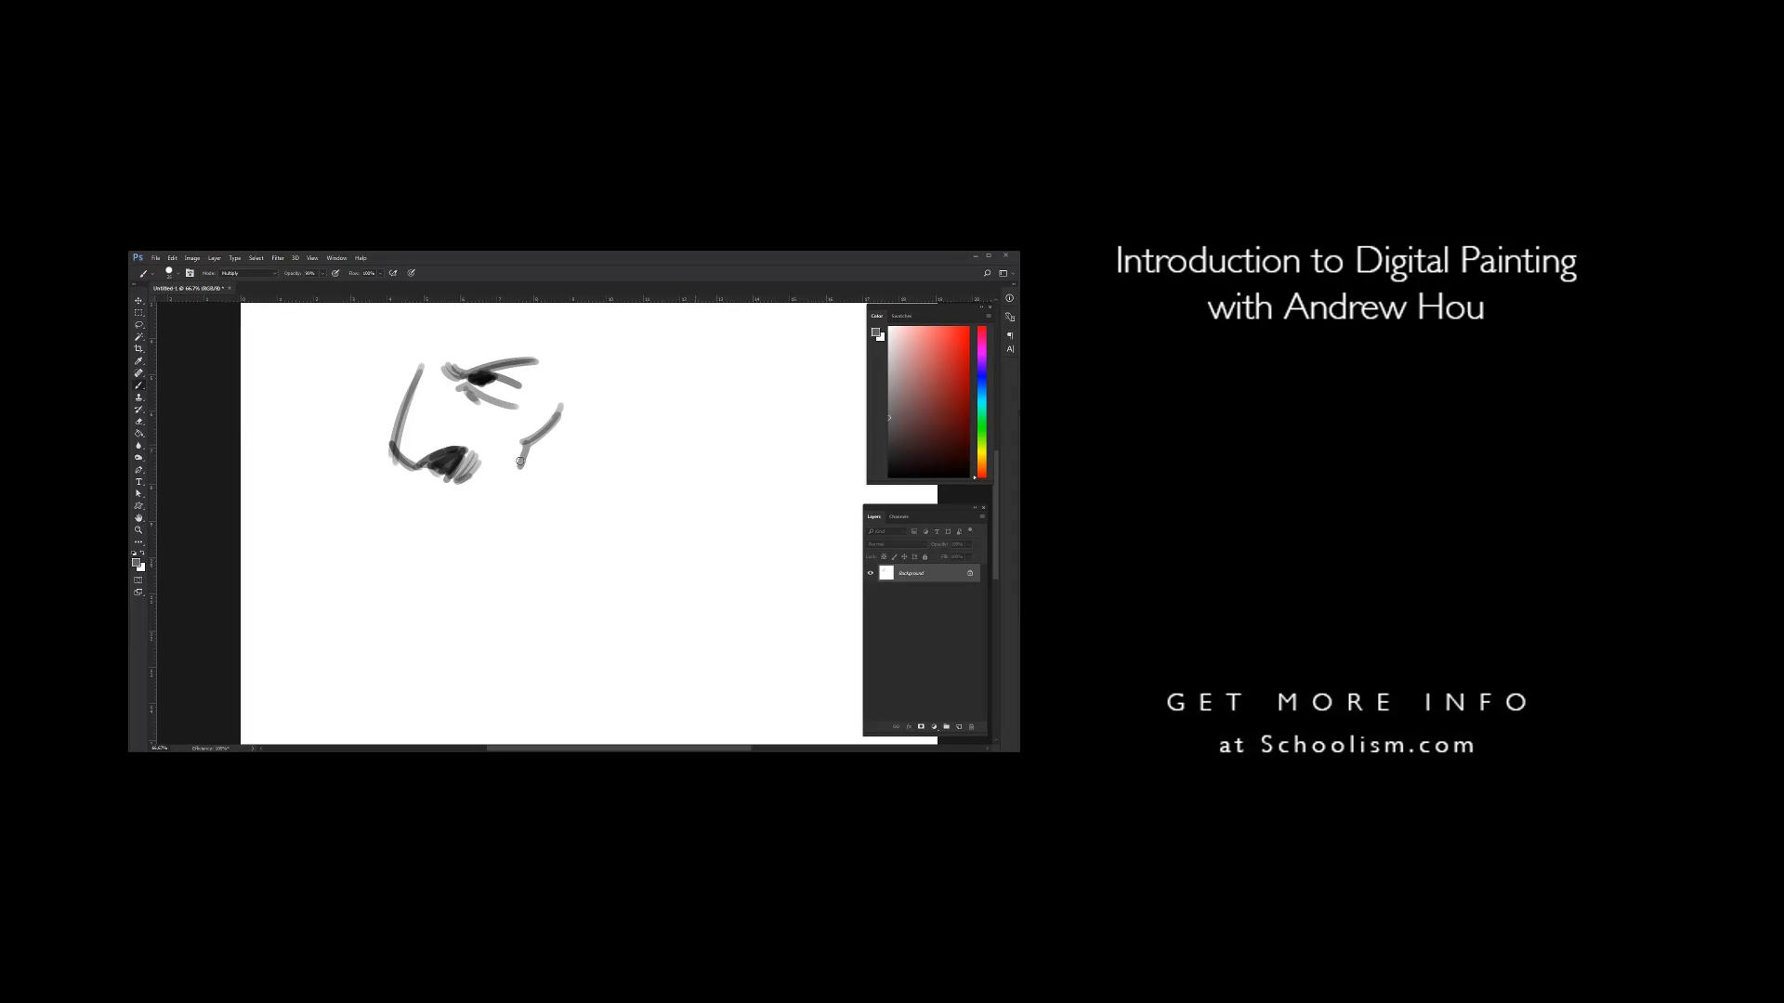
left_click_drag(521, 462, 517, 485)
left_click_drag(518, 383, 470, 398)
Set the brush blending mode back to Normal
left_click(275, 276)
left_click(234, 279)
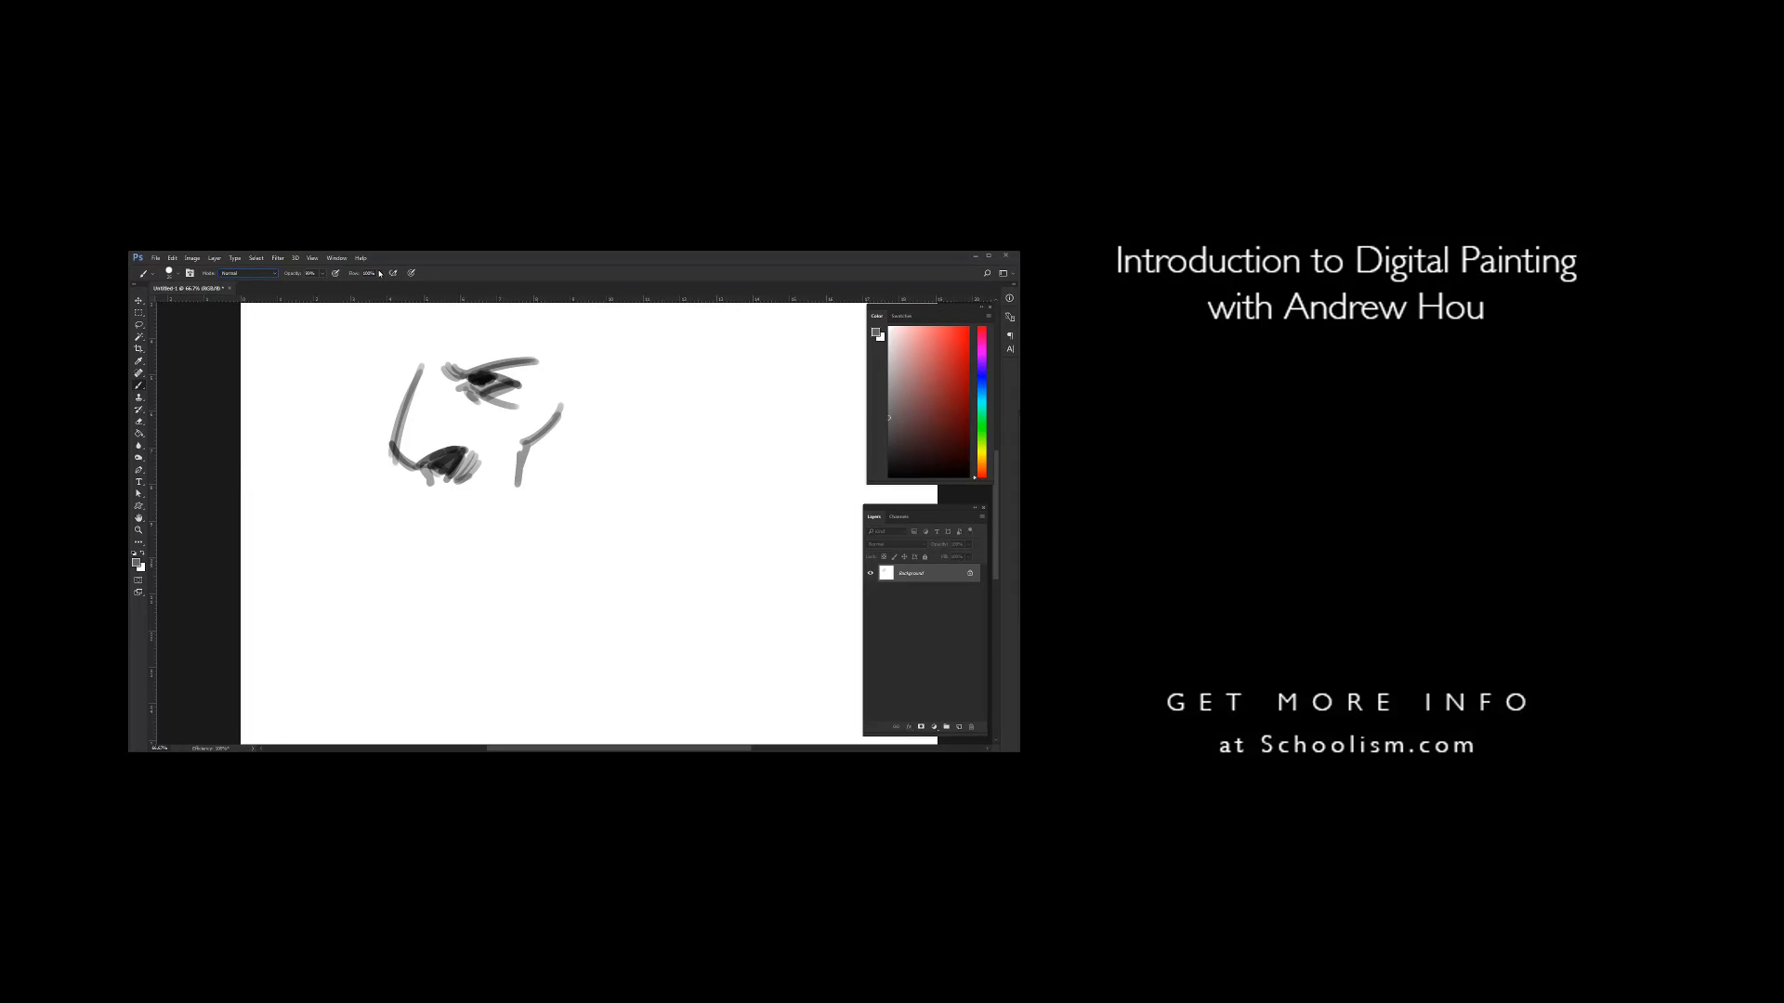